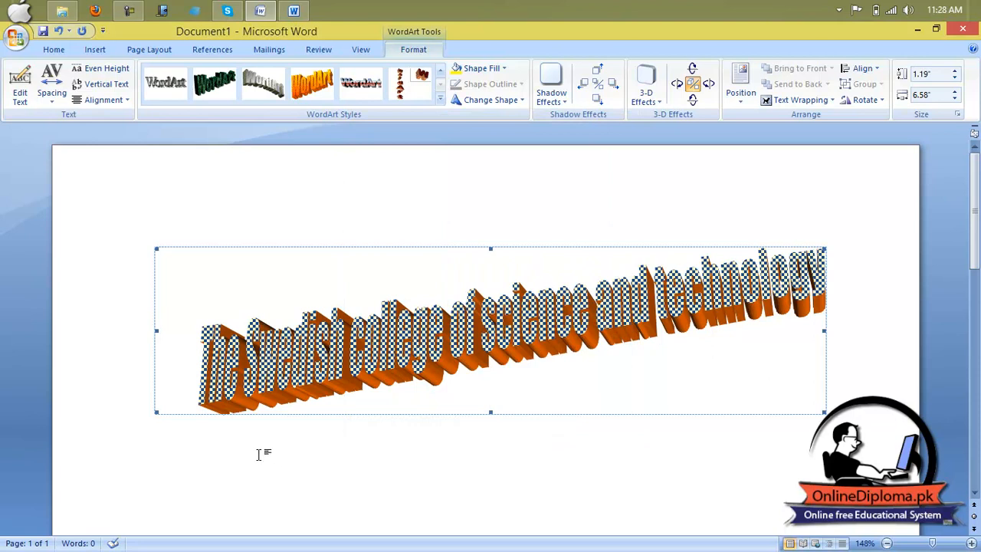
- Change the WordArt's shape to the downward-curving warp and apply the second of the Additional Shadow Styles
{"action": "left_click", "coordinate": [496, 99]}
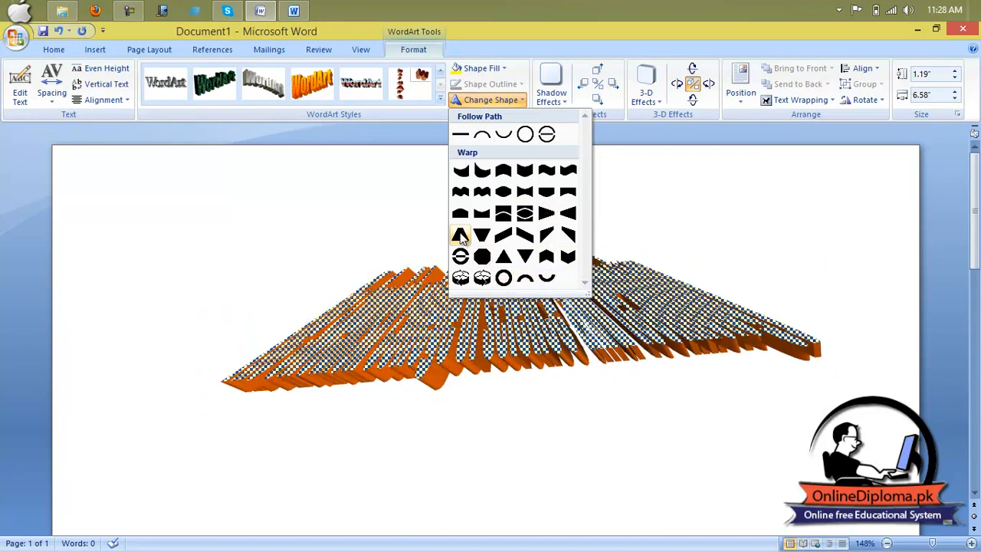
{"action": "left_click", "coordinate": [479, 170]}
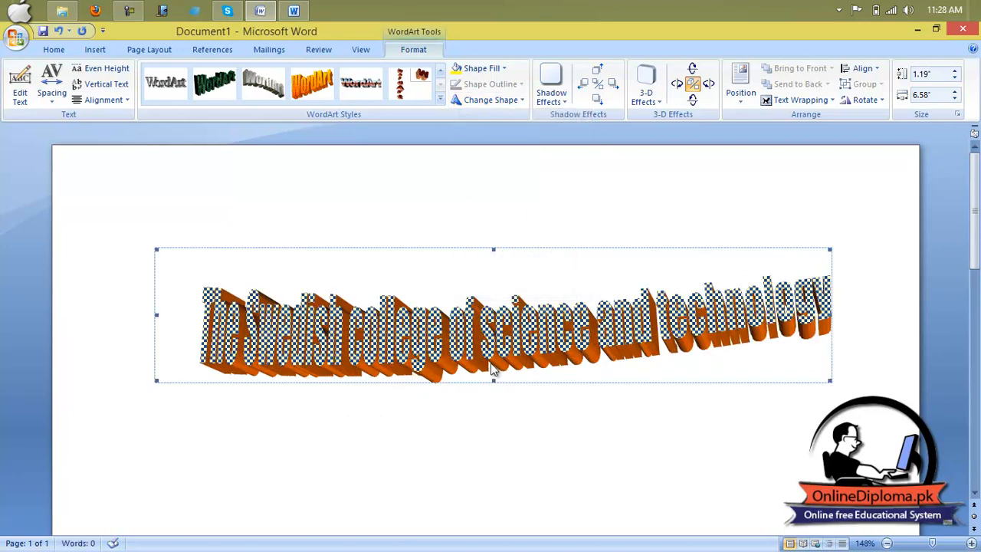
{"action": "left_click", "coordinate": [550, 83]}
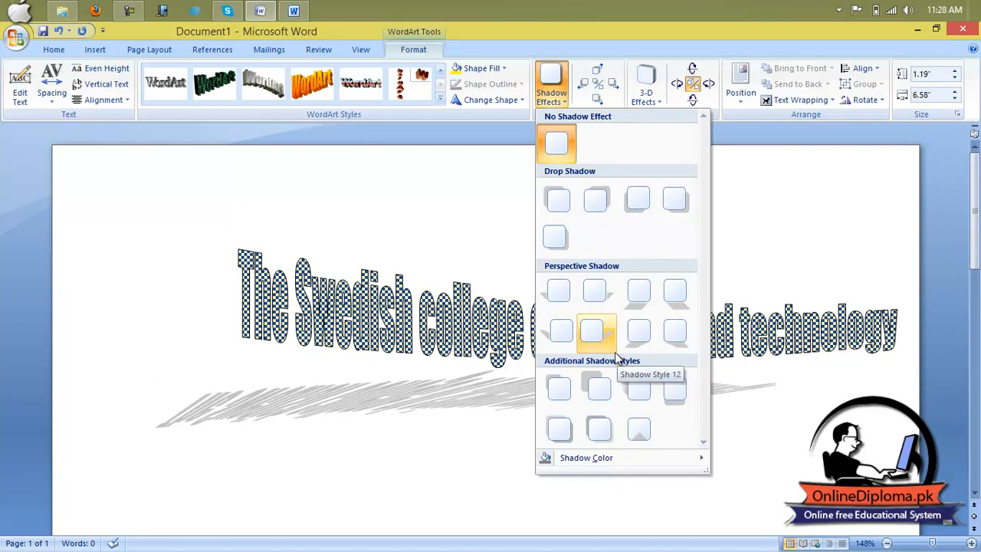
{"action": "left_click", "coordinate": [599, 383]}
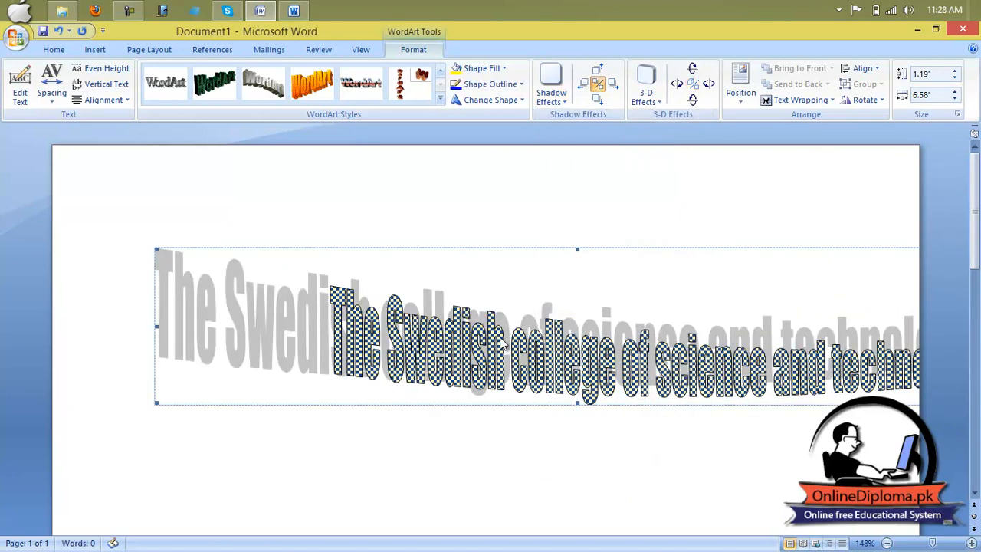
- Nudge the WordArt's shadow to the right in repeated small increments, and toggle the shadow off and back on
{"action": "left_click", "coordinate": [613, 87]}
{"action": "left_click", "coordinate": [613, 86]}
{"action": "left_click", "coordinate": [613, 87]}
{"action": "left_click", "coordinate": [613, 87]}
{"action": "left_click", "coordinate": [613, 86]}
{"action": "left_click", "coordinate": [613, 86]}
{"action": "left_click", "coordinate": [613, 87]}
{"action": "left_click", "coordinate": [613, 87]}
{"action": "left_click", "coordinate": [613, 87]}
{"action": "left_click", "coordinate": [613, 87]}
{"action": "left_click", "coordinate": [613, 87]}
{"action": "left_click", "coordinate": [613, 86]}
{"action": "left_click", "coordinate": [613, 87]}
{"action": "left_click", "coordinate": [613, 87]}
{"action": "left_click", "coordinate": [613, 87]}
{"action": "left_click", "coordinate": [613, 87]}
{"action": "left_click", "coordinate": [613, 86]}
{"action": "left_click", "coordinate": [613, 87]}
{"action": "left_click", "coordinate": [613, 86]}
{"action": "left_click", "coordinate": [613, 87]}
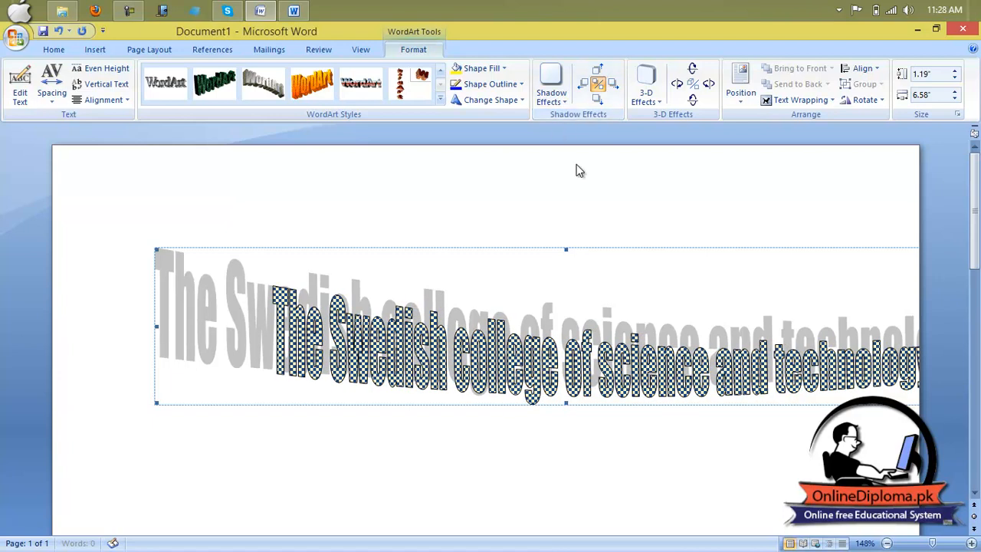
{"action": "left_click", "coordinate": [601, 86]}
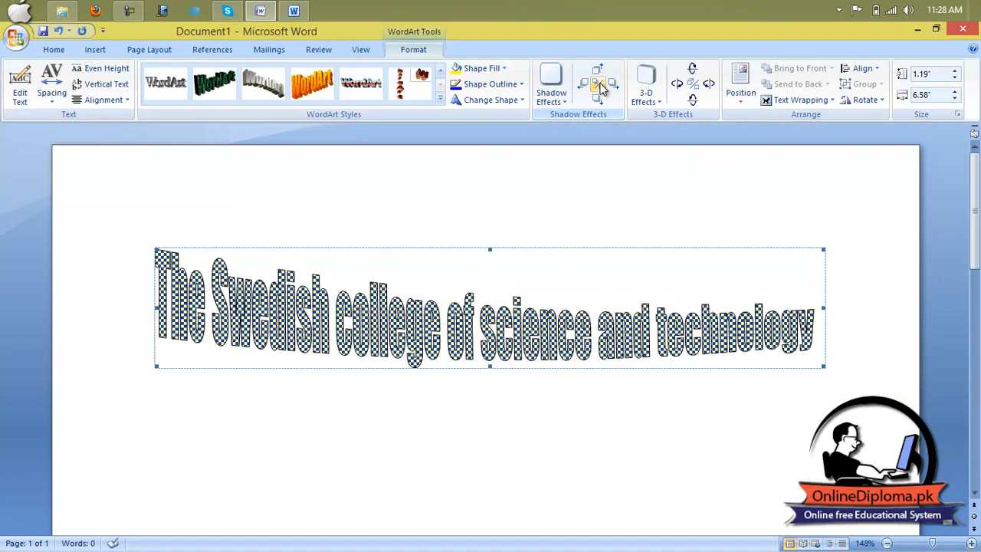
{"action": "left_click", "coordinate": [600, 86]}
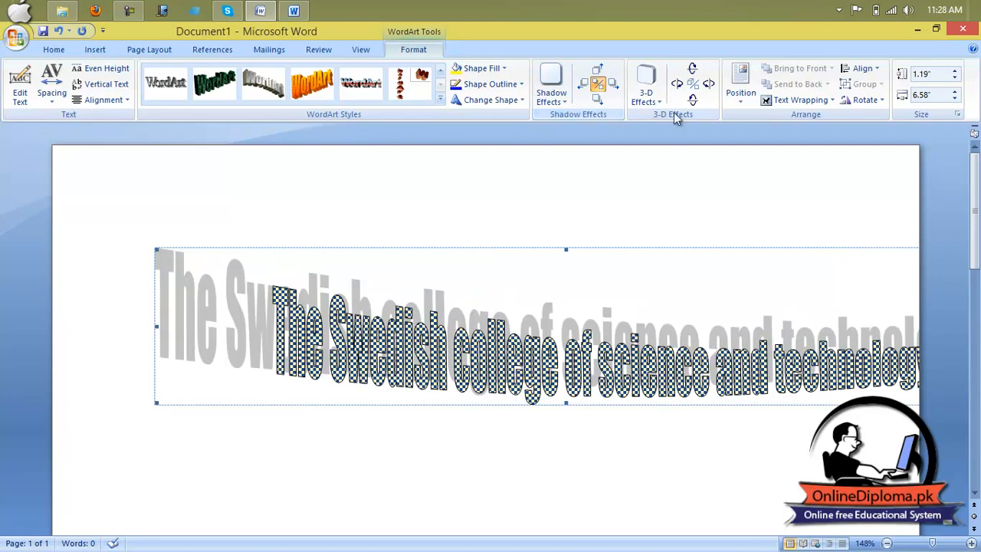
- Apply the fourth Rotate in Perspective 3-D effect to the WordArt and preview the 3-D color, depth, direction, lighting and surface options
{"action": "left_click", "coordinate": [646, 88]}
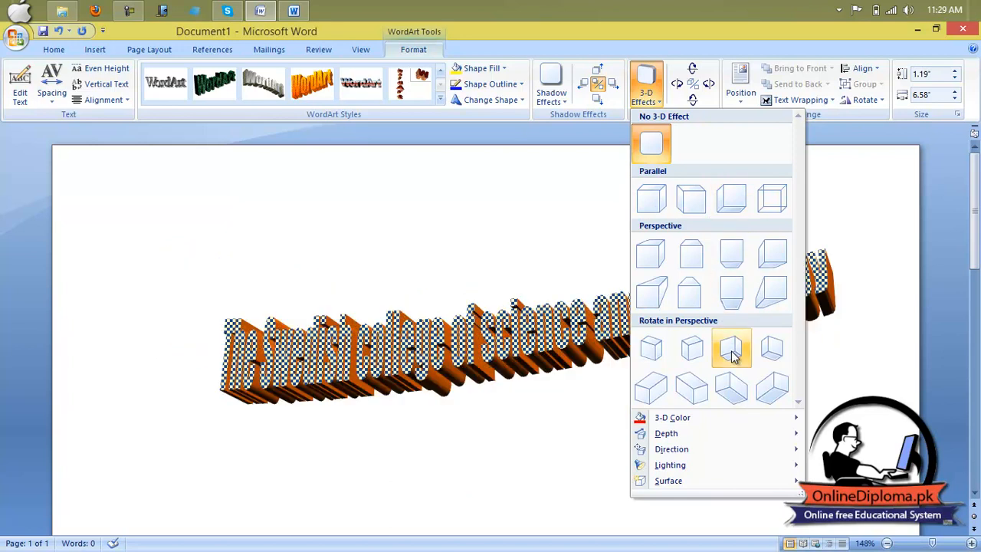
{"action": "left_click", "coordinate": [774, 360]}
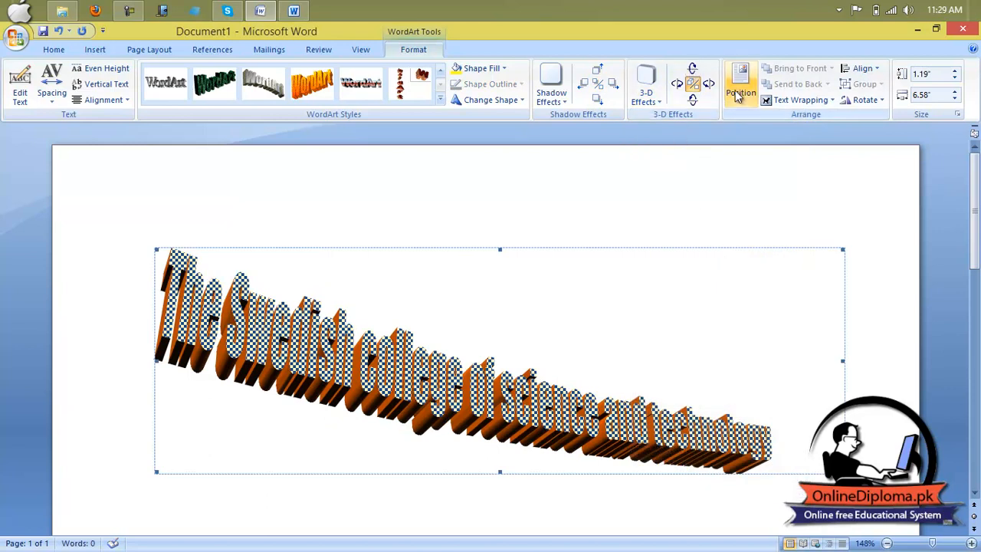
{"action": "left_click", "coordinate": [647, 86]}
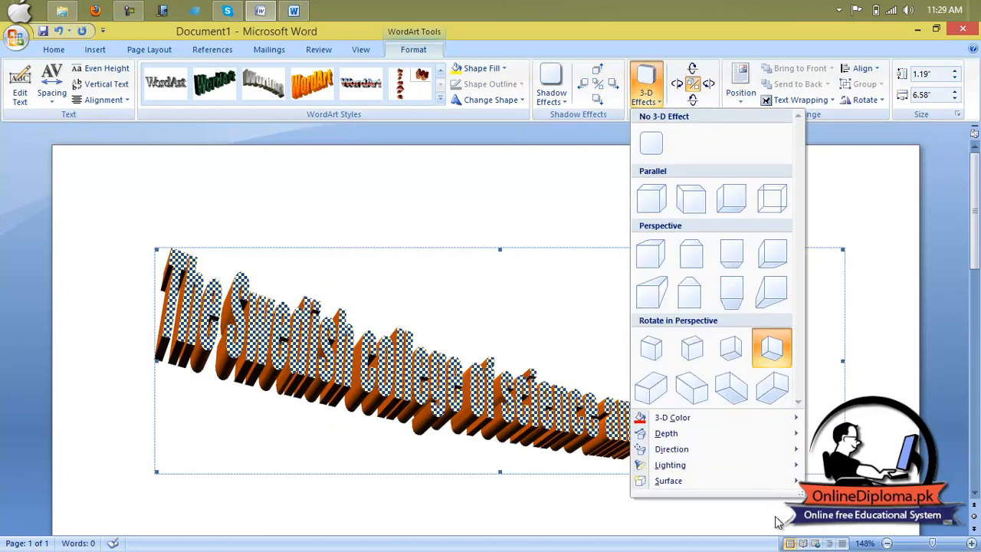
{"action": "mouse_move", "coordinate": [745, 417]}
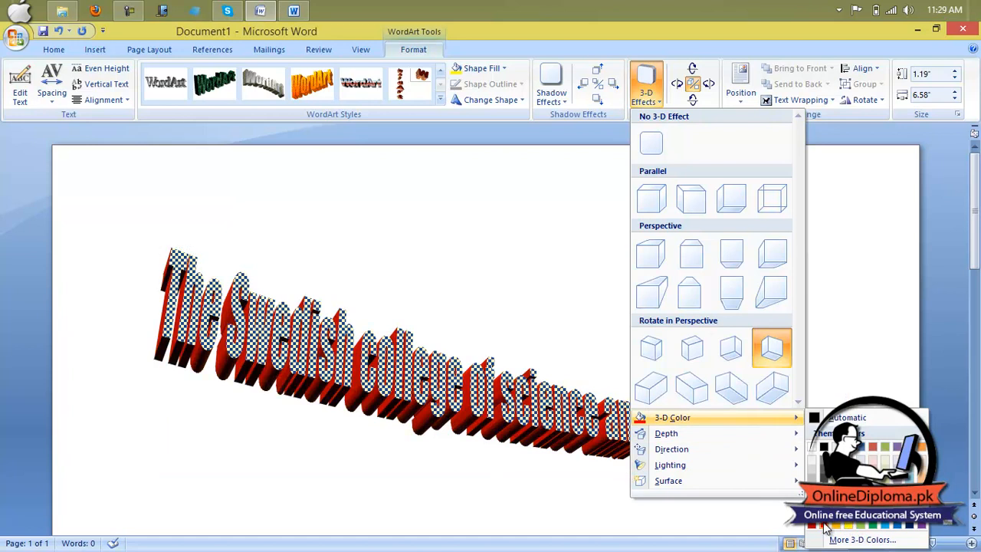
{"action": "mouse_move", "coordinate": [738, 433]}
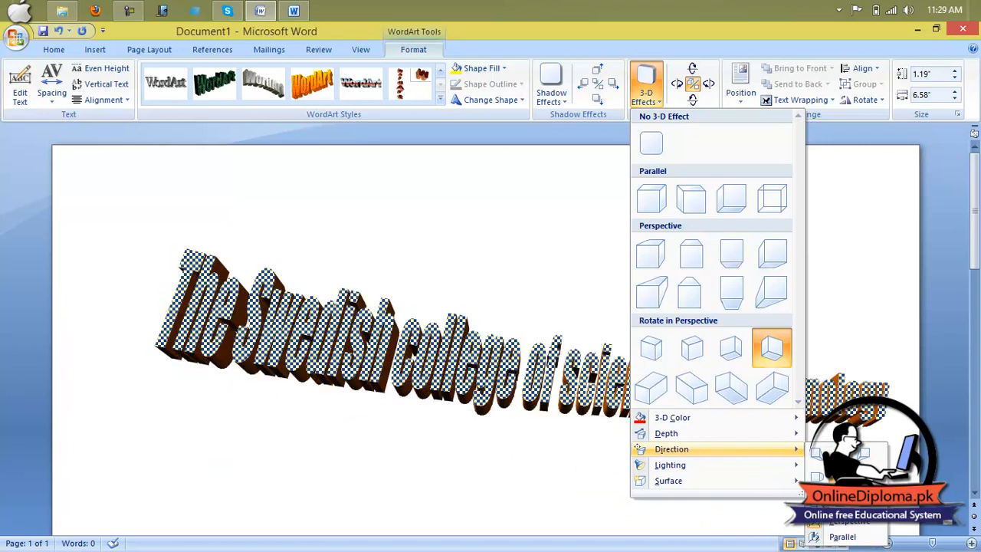
{"action": "mouse_move", "coordinate": [753, 469]}
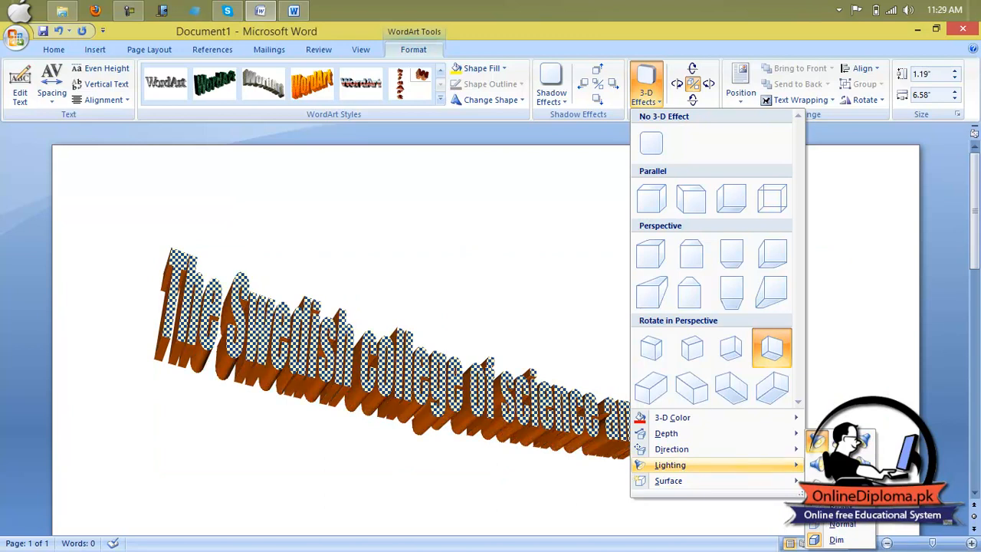
{"action": "mouse_move", "coordinate": [772, 486]}
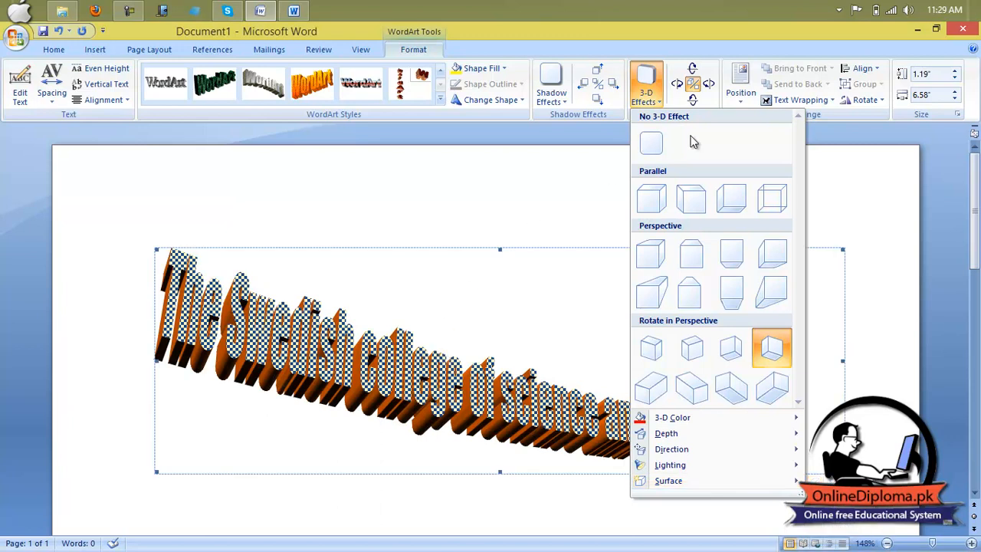
{"action": "left_click", "coordinate": [850, 177]}
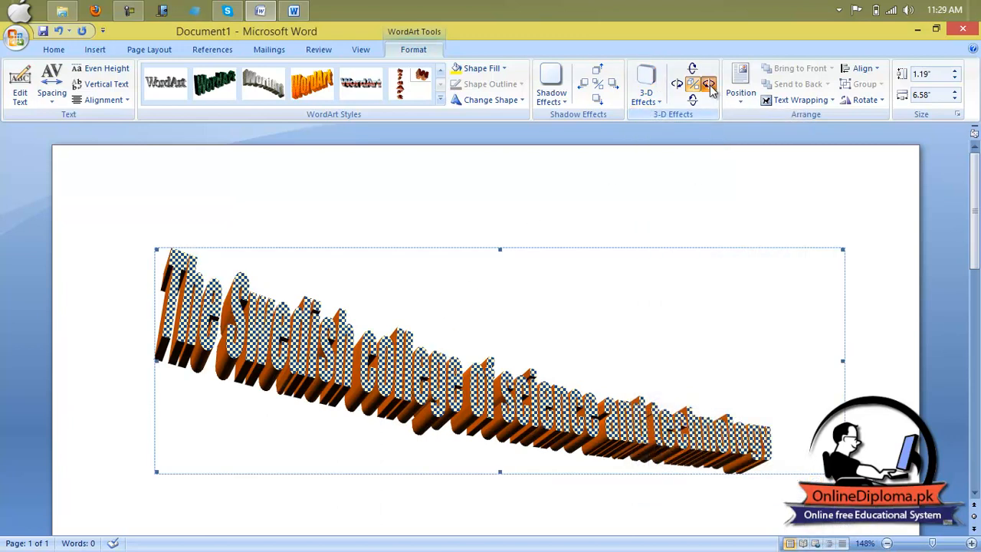
- Tilt the 3-D WordArt four increments right, two increments down and three increments left
{"action": "left_click", "coordinate": [709, 86]}
{"action": "left_click", "coordinate": [709, 86]}
{"action": "left_click", "coordinate": [709, 86]}
{"action": "left_click", "coordinate": [709, 86]}
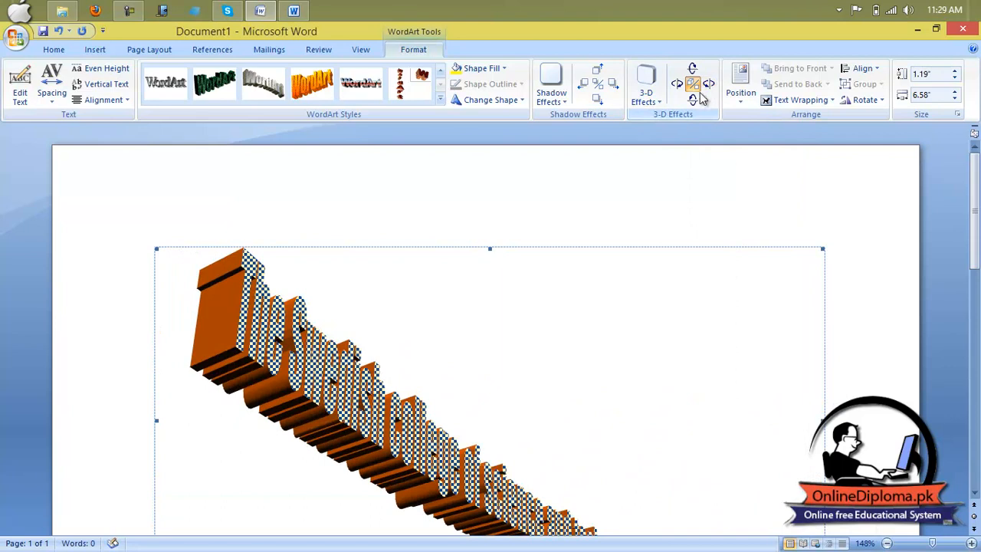
{"action": "left_click", "coordinate": [693, 100]}
{"action": "left_click", "coordinate": [693, 100]}
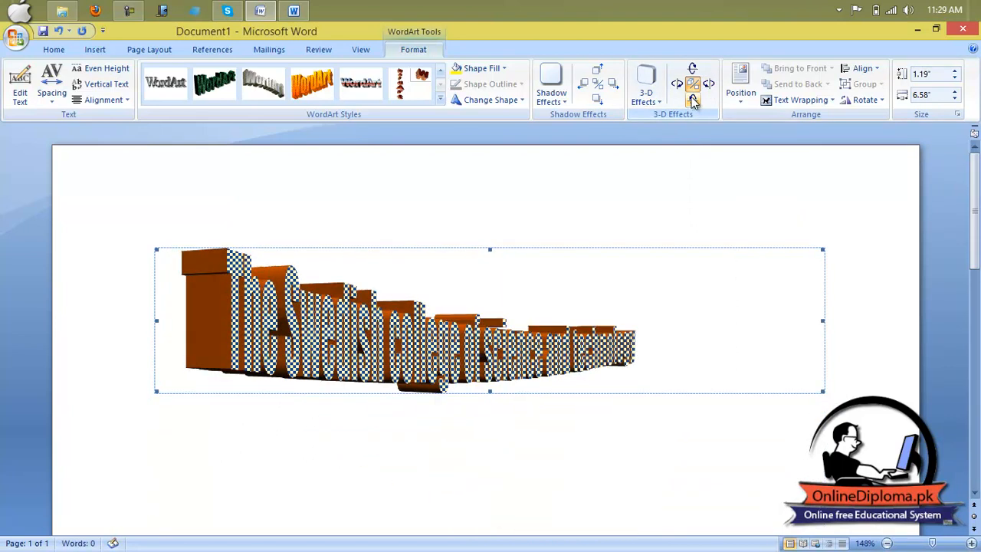
{"action": "left_click", "coordinate": [677, 86]}
{"action": "left_click", "coordinate": [677, 86]}
{"action": "left_click", "coordinate": [676, 85]}
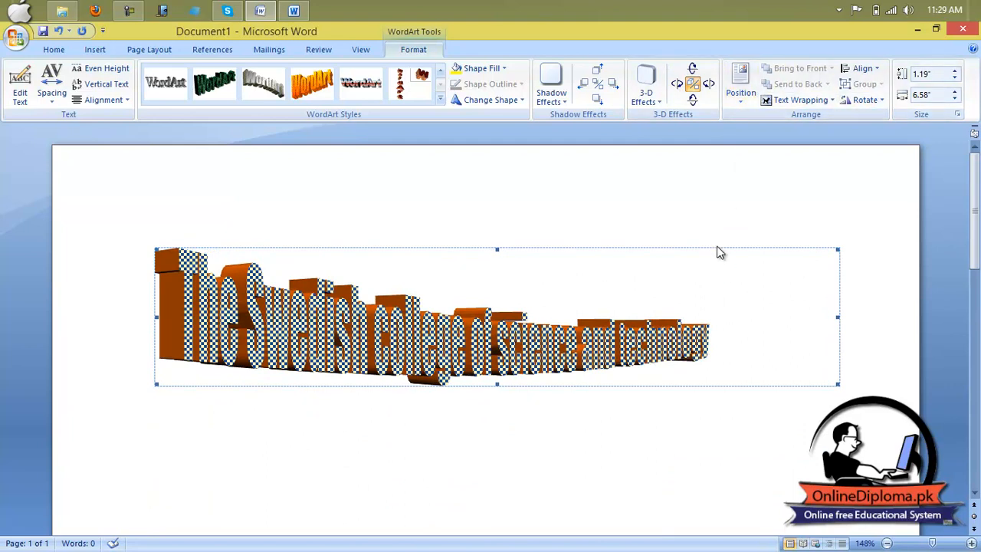
- Delete the WordArt from Document1 and switch to the long text in Document2
{"action": "key", "text": "Delete"}
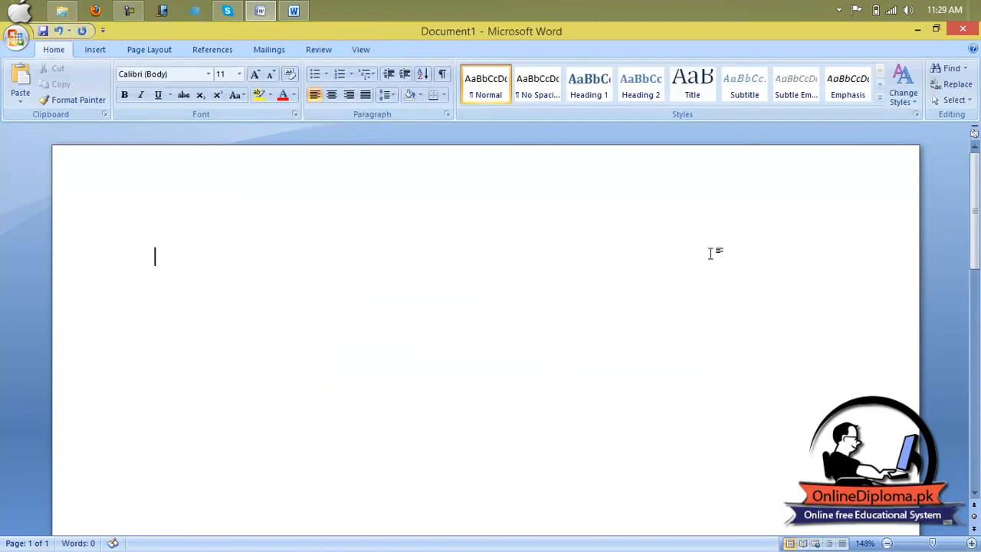
{"action": "left_click", "coordinate": [108, 49]}
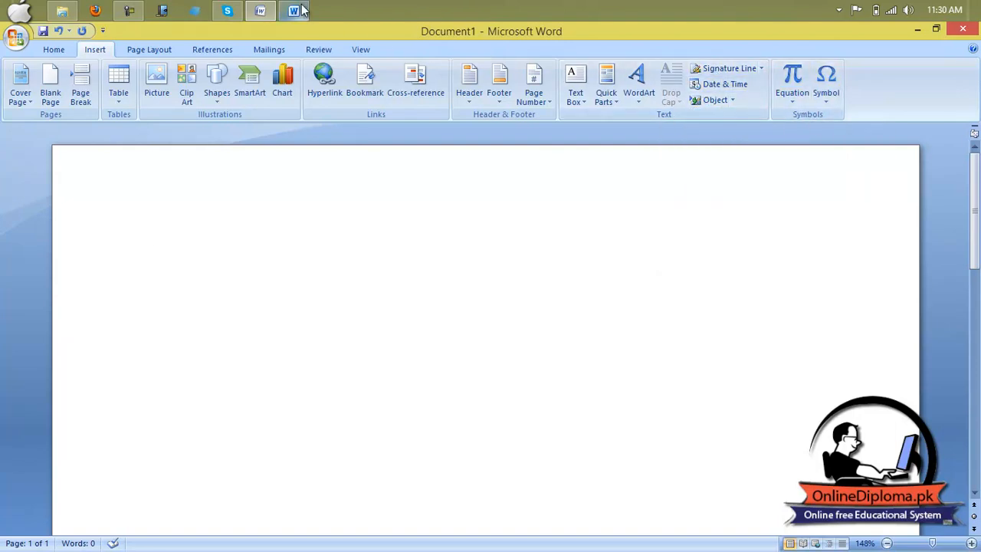
{"action": "mouse_move", "coordinate": [298, 13]}
{"action": "left_click", "coordinate": [302, 102]}
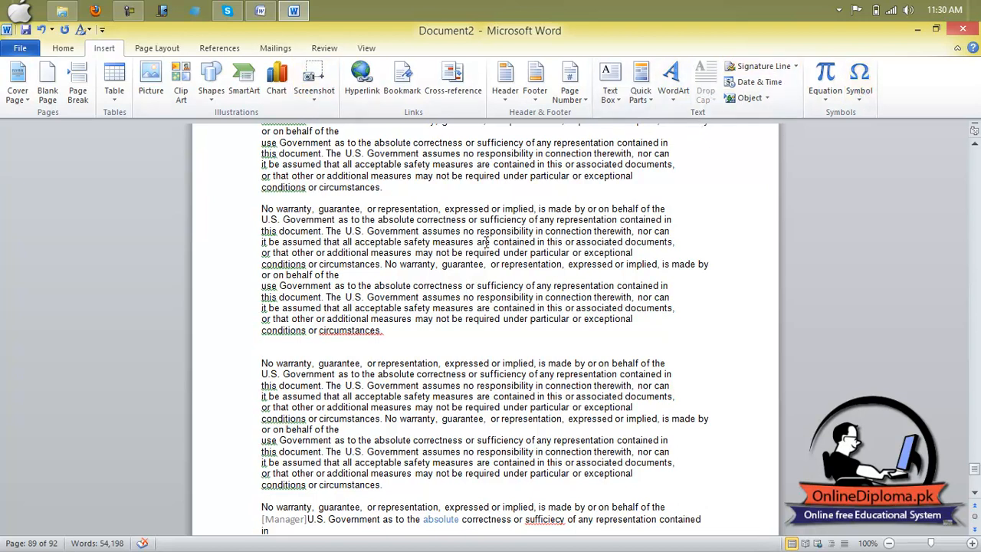
- Apply a Dropped drop cap to the initial N of the paragraph under the Window heading
{"action": "scroll", "coordinate": [290, 350], "scroll_direction": "up", "scroll_amount": 3}
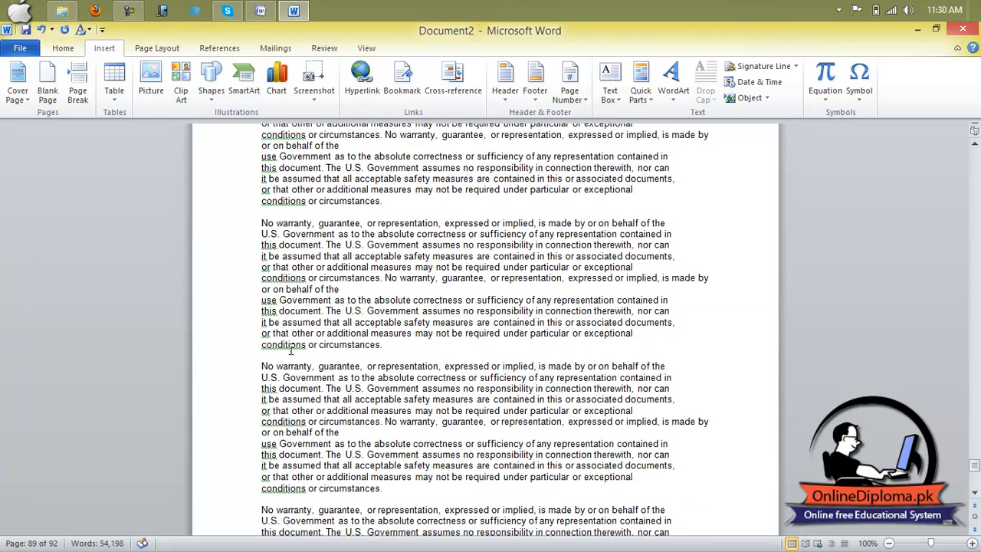
{"action": "scroll", "coordinate": [290, 350], "scroll_direction": "up", "scroll_amount": 5}
{"action": "scroll", "coordinate": [268, 329], "scroll_direction": "up", "scroll_amount": 10}
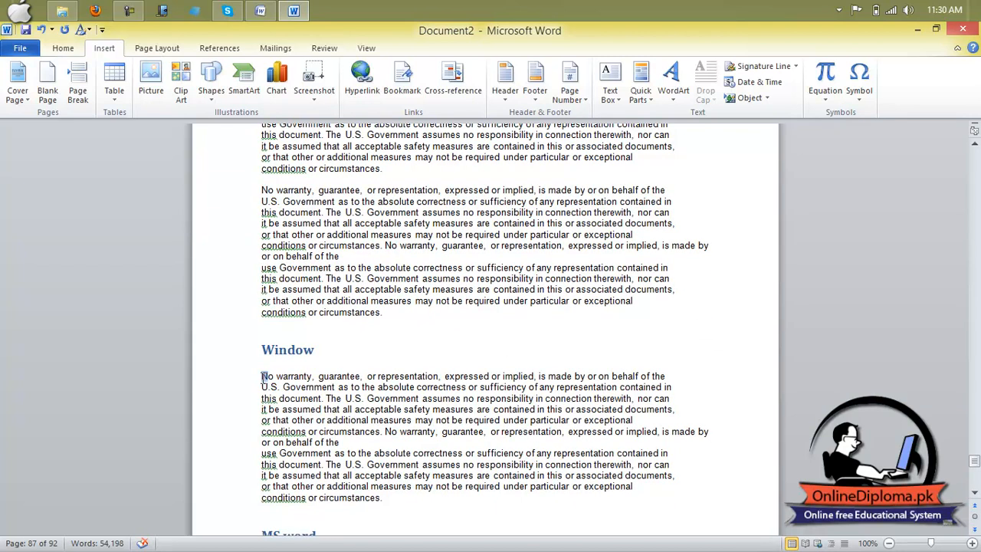
{"action": "left_click_drag", "start_coordinate": [262, 376], "coordinate": [272, 376]}
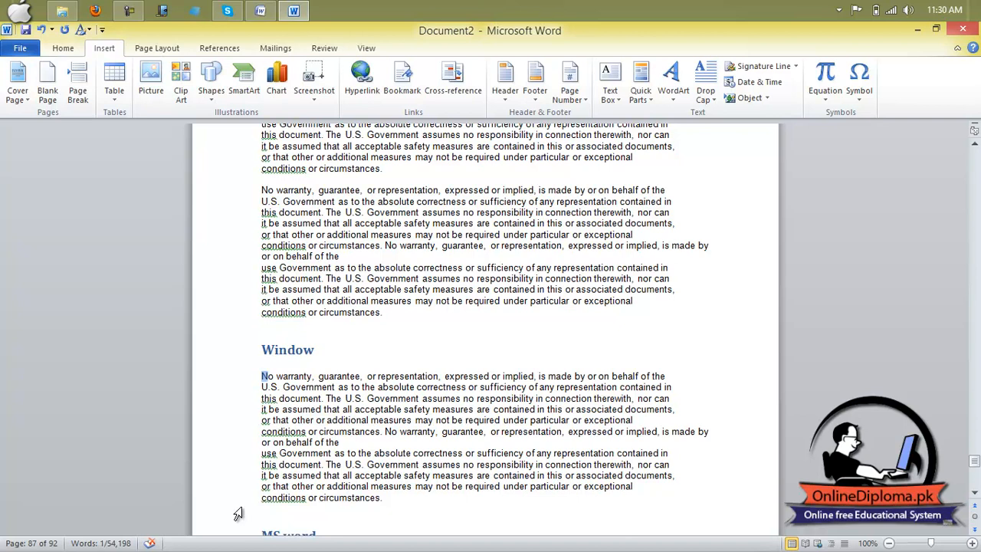
{"action": "left_click", "coordinate": [705, 90]}
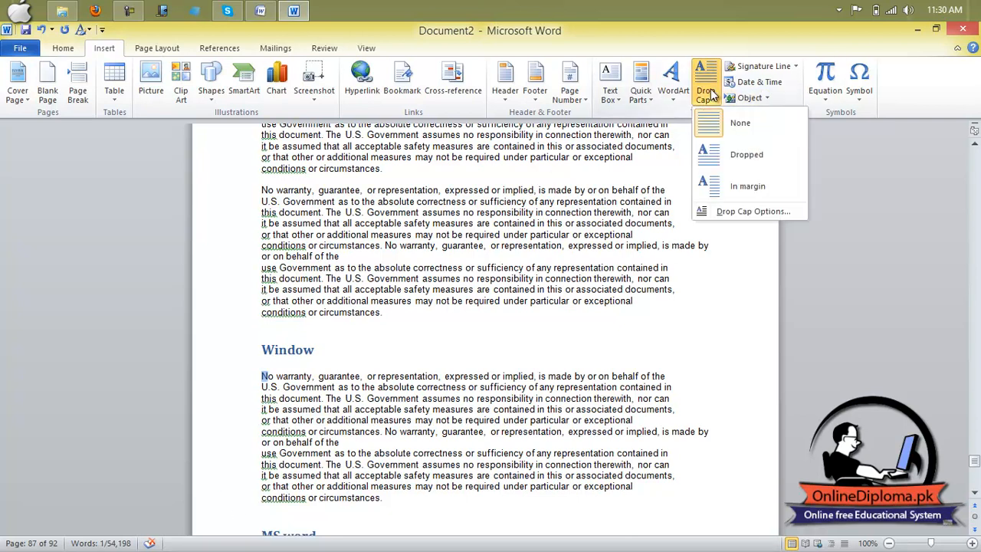
{"action": "left_click", "coordinate": [728, 156]}
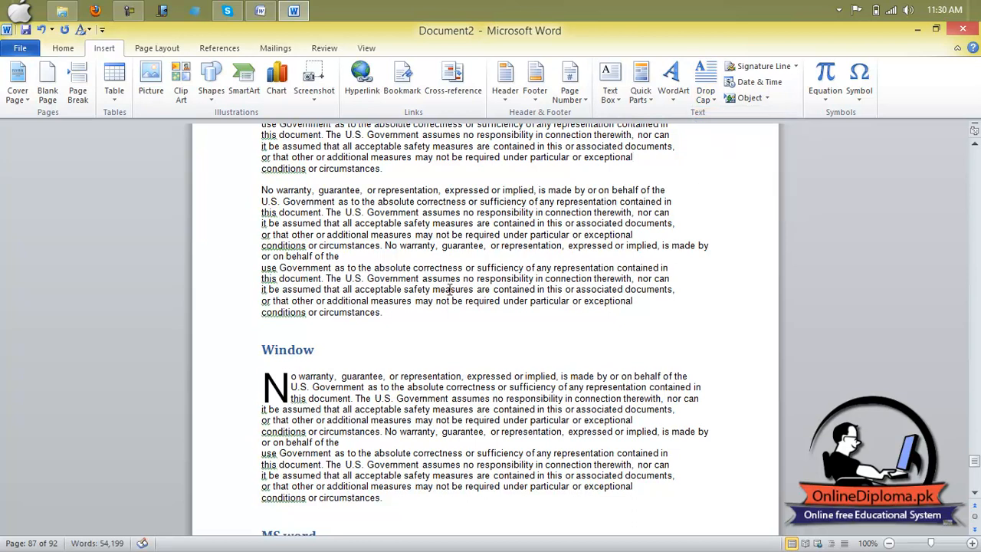
- Add a Dropped drop cap in Arial with 6 lines to drop to the "or that other" line above the Window section
{"action": "left_click", "coordinate": [705, 86]}
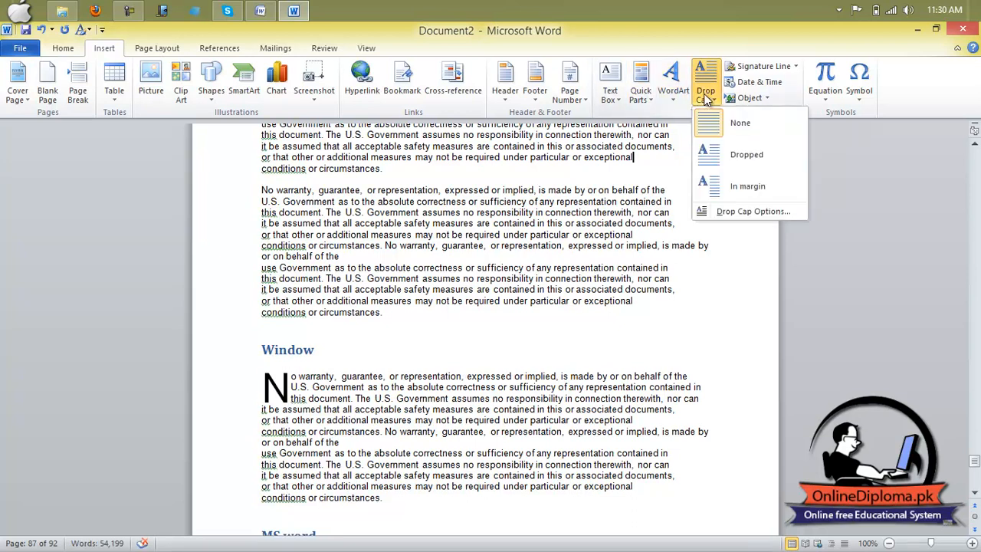
{"action": "left_click", "coordinate": [733, 212]}
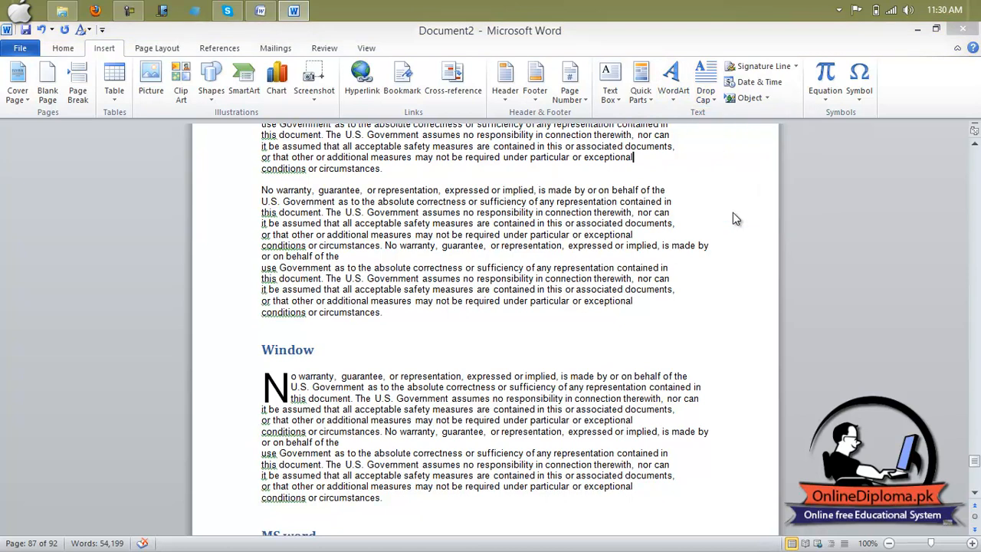
{"action": "left_click_drag", "start_coordinate": [502, 190], "coordinate": [601, 182]}
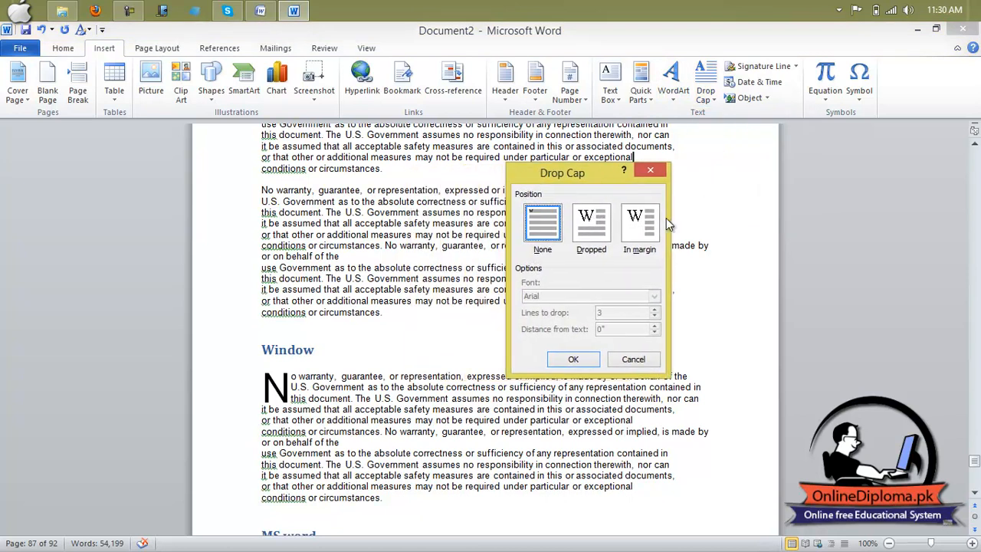
{"action": "left_click", "coordinate": [591, 224]}
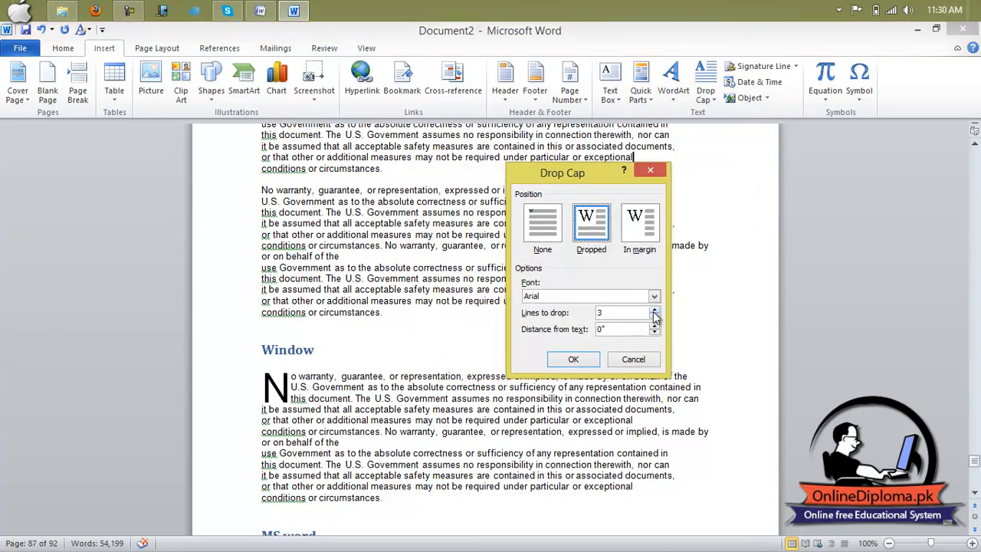
{"action": "left_click", "coordinate": [655, 309]}
{"action": "left_click", "coordinate": [655, 309]}
{"action": "type", "text": "6"}
{"action": "left_click", "coordinate": [653, 296]}
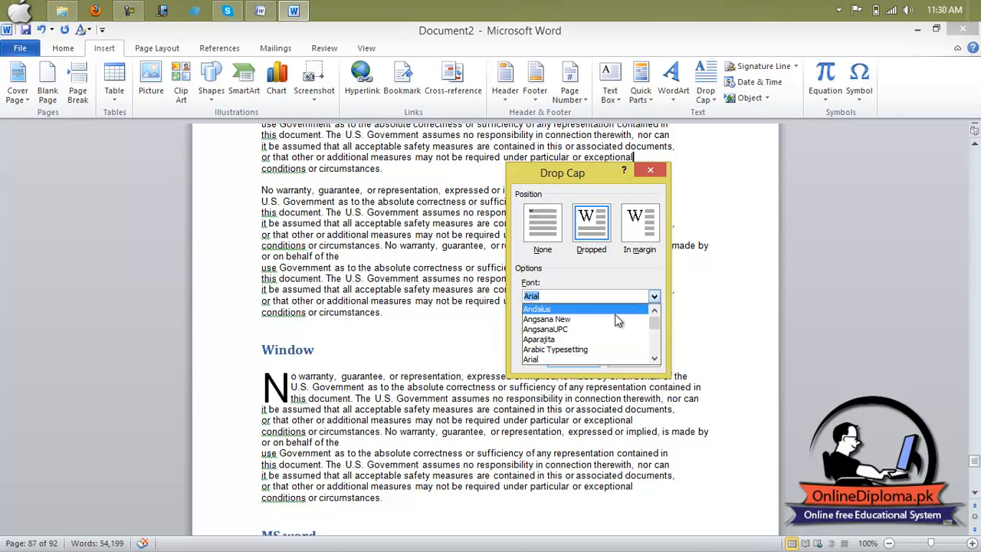
{"action": "left_click", "coordinate": [607, 359]}
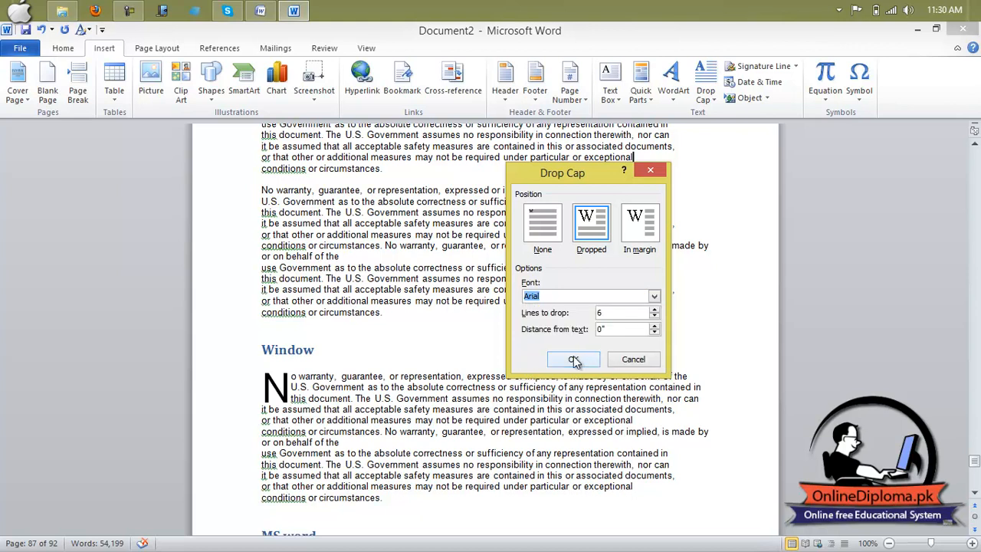
{"action": "left_click", "coordinate": [574, 358]}
{"action": "left_click", "coordinate": [503, 175]}
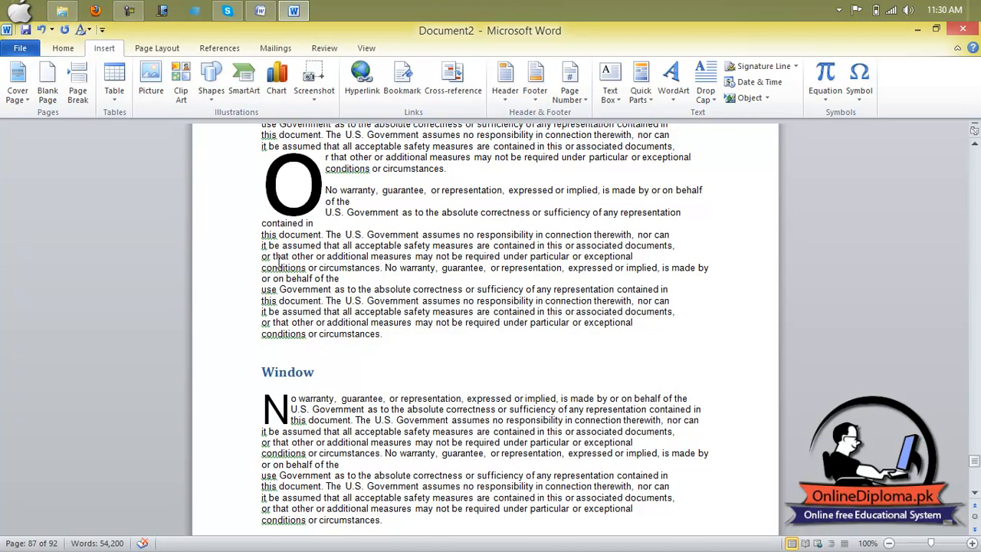
- Undo the six-line drop cap on the letter O above the Window section
{"action": "scroll", "coordinate": [347, 312], "scroll_direction": "up", "scroll_amount": 2}
{"action": "left_click", "coordinate": [290, 478]}
{"action": "left_click", "coordinate": [298, 278]}
{"action": "key", "text": "Delete"}
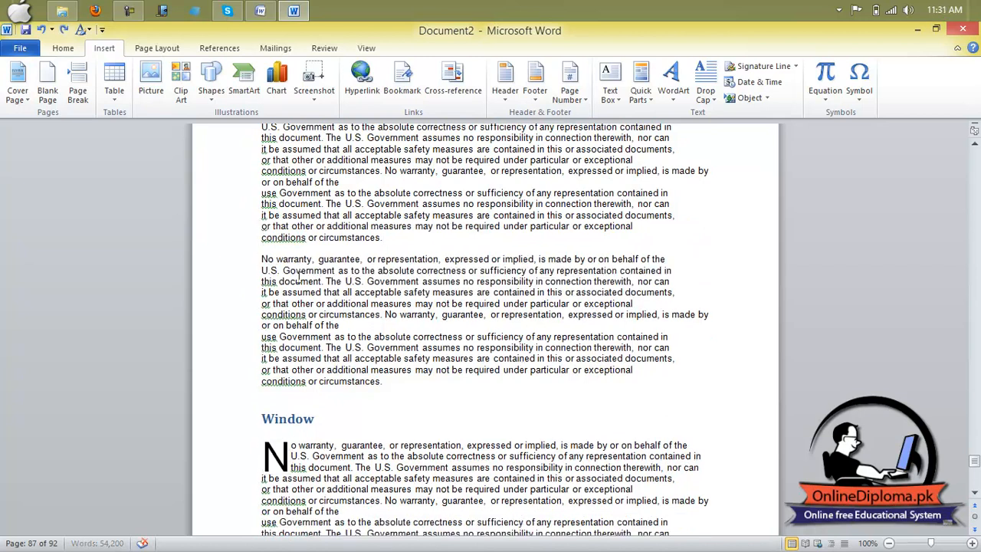
{"action": "scroll", "coordinate": [299, 291], "scroll_direction": "up", "scroll_amount": 5}
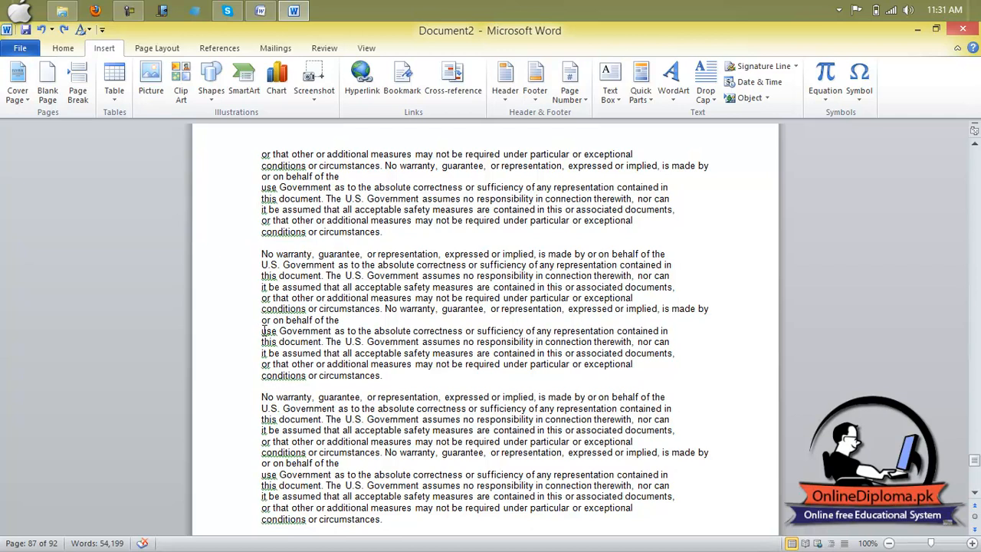
- Apply a Dropped drop cap with 5 lines to drop to the u of the middle paragraph's "use Government" line
{"action": "left_click", "coordinate": [705, 84]}
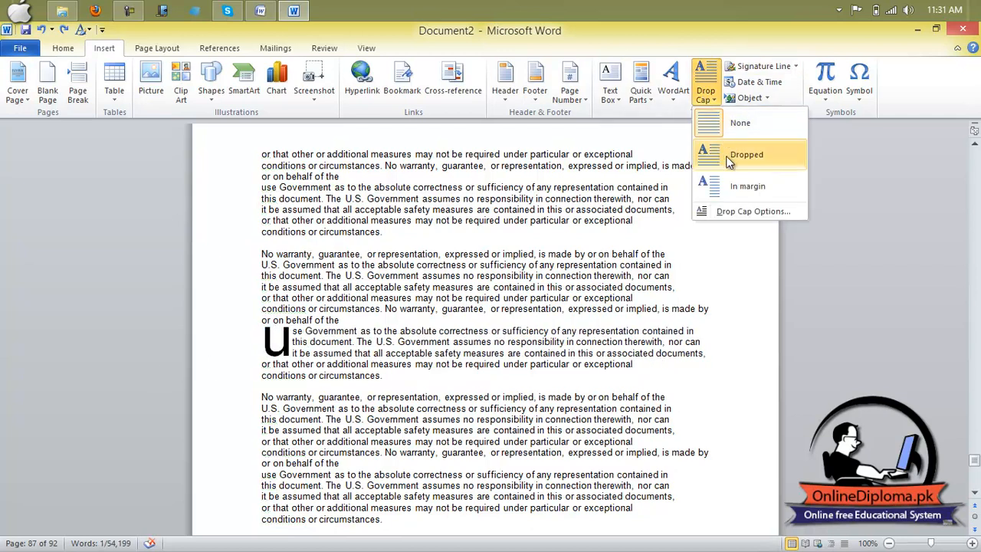
{"action": "left_click", "coordinate": [730, 157]}
{"action": "left_click", "coordinate": [705, 84]}
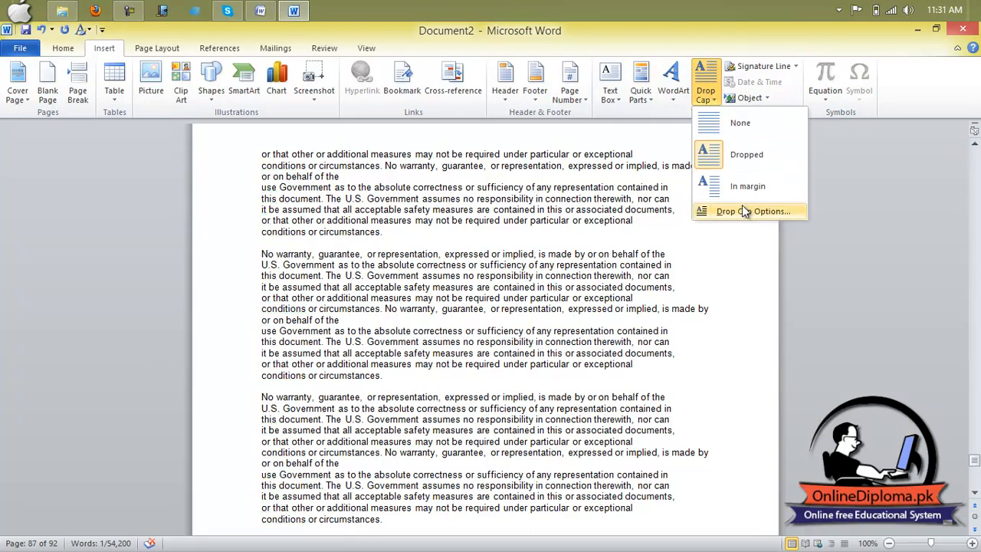
{"action": "left_click", "coordinate": [744, 214]}
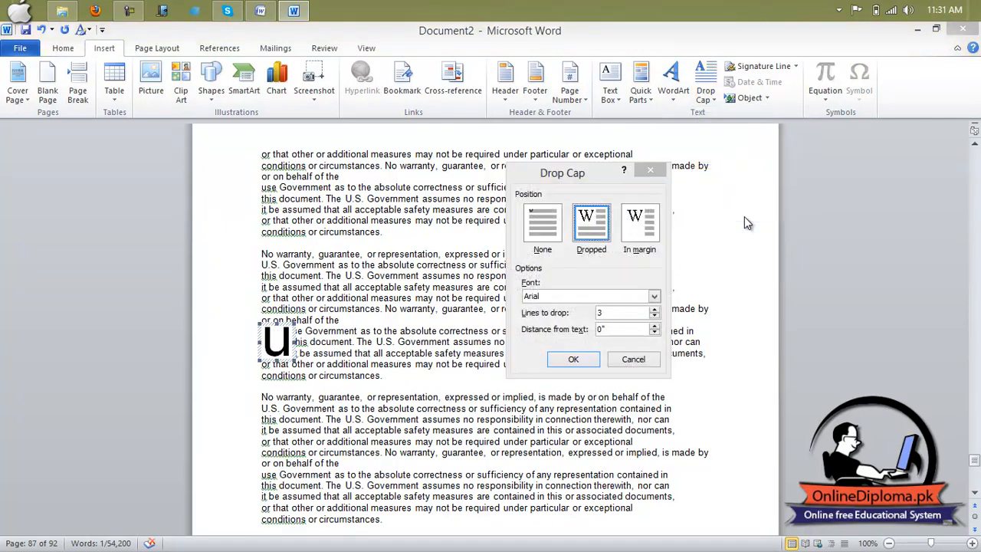
{"action": "left_click", "coordinate": [655, 310]}
{"action": "left_click", "coordinate": [656, 310]}
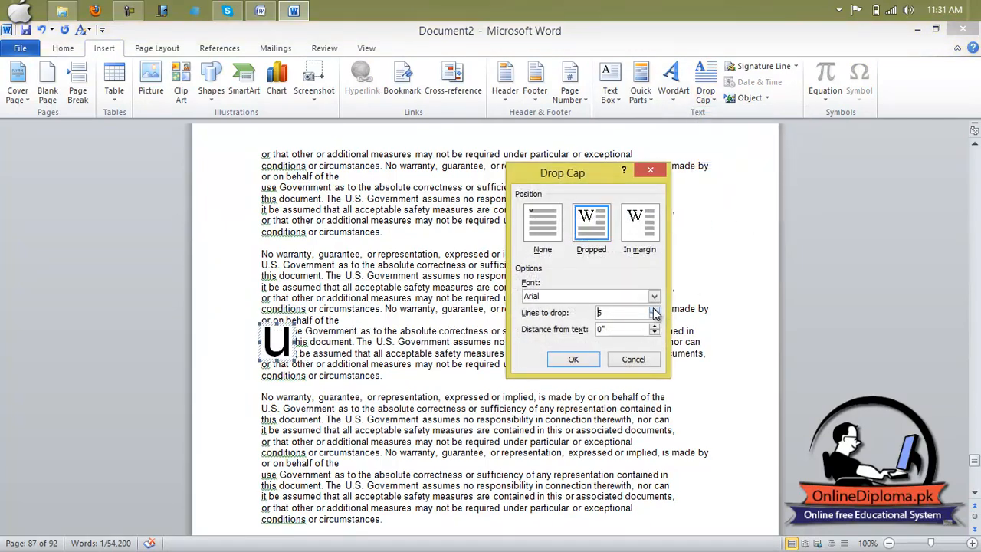
{"action": "left_click", "coordinate": [571, 358]}
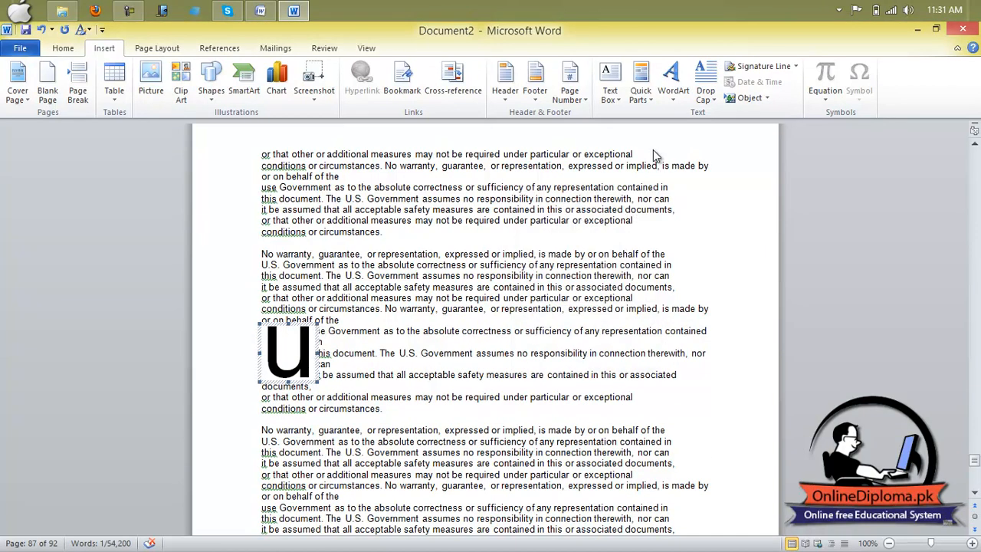
- Set the distance from text of the u drop cap to 0.5"
{"action": "left_click", "coordinate": [705, 86]}
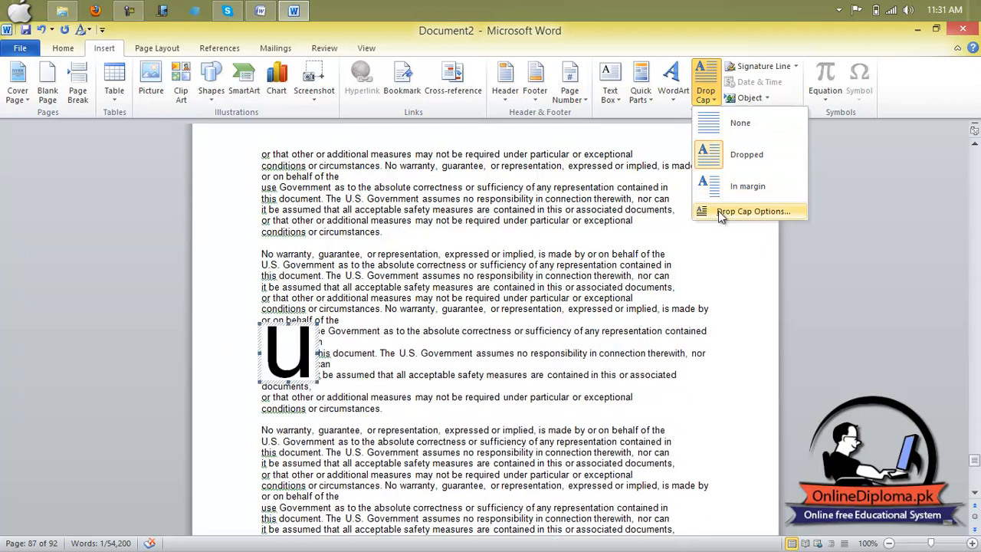
{"action": "left_click", "coordinate": [719, 214]}
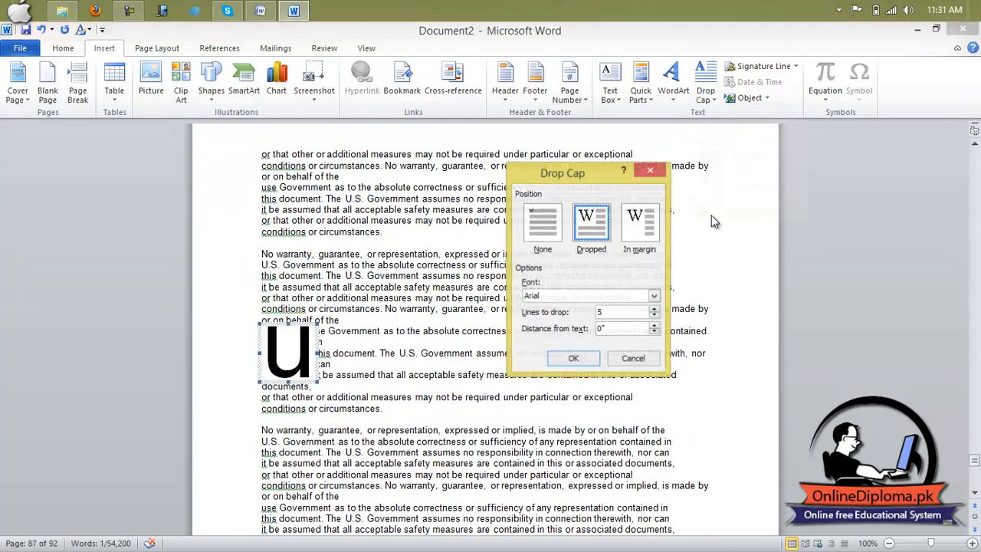
{"action": "left_click", "coordinate": [653, 325]}
{"action": "left_click", "coordinate": [653, 324]}
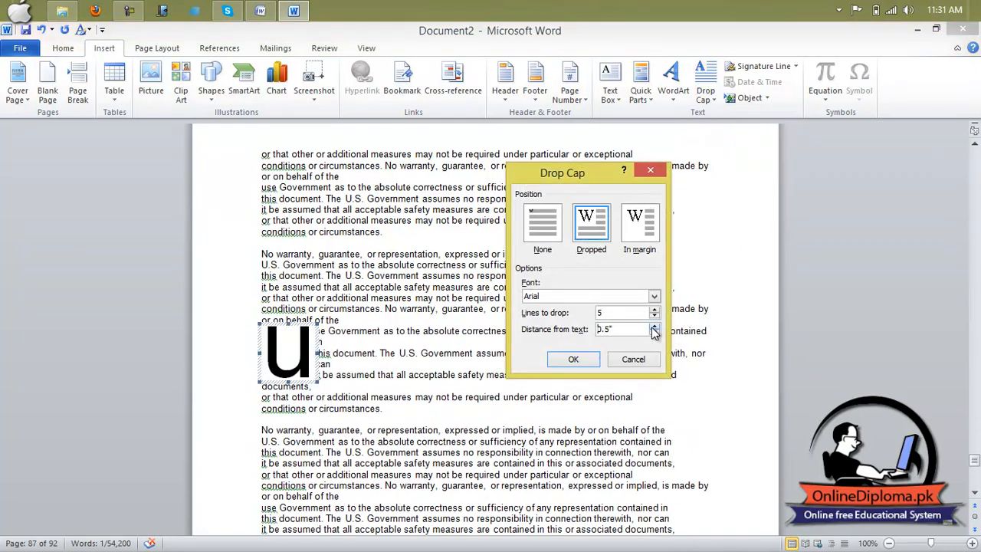
{"action": "left_click", "coordinate": [573, 358]}
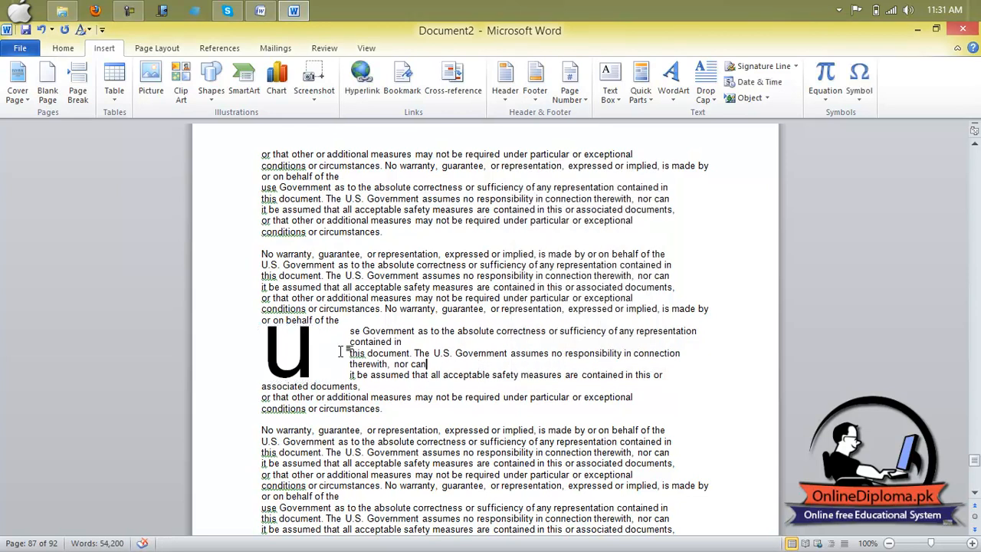
{"action": "scroll", "coordinate": [331, 362], "scroll_direction": "down", "scroll_amount": 4}
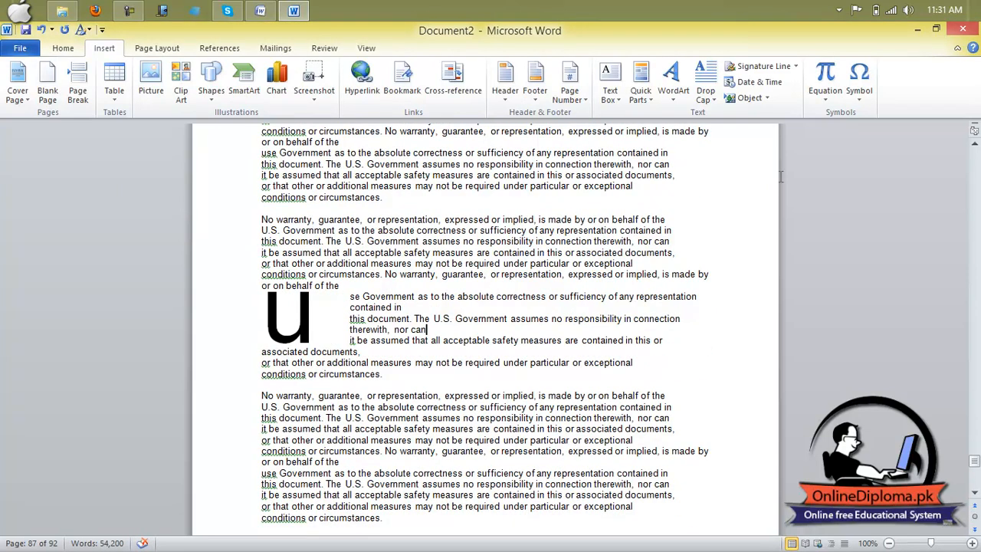
{"action": "left_click", "coordinate": [707, 98]}
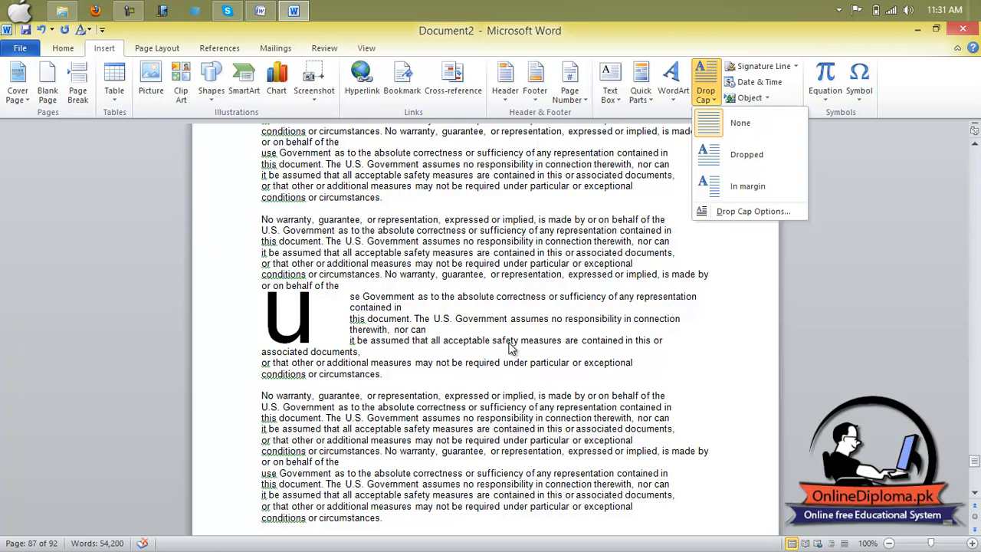
{"action": "left_click", "coordinate": [320, 324]}
{"action": "left_click", "coordinate": [320, 323]}
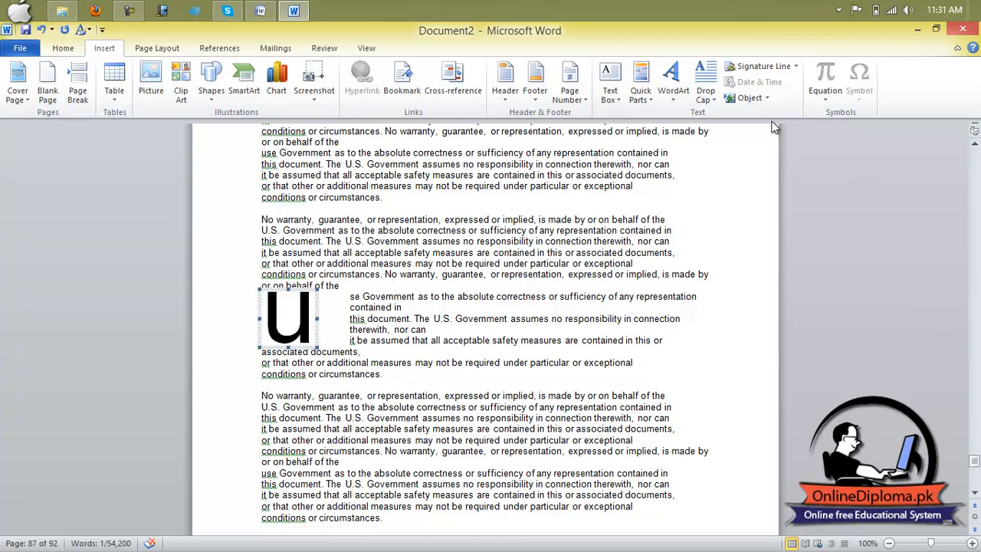
- Insert a signature line below the Window section's paragraph with the default setup, and turn off the digital signature notice for future use
{"action": "scroll", "coordinate": [572, 307], "scroll_direction": "down", "scroll_amount": 10}
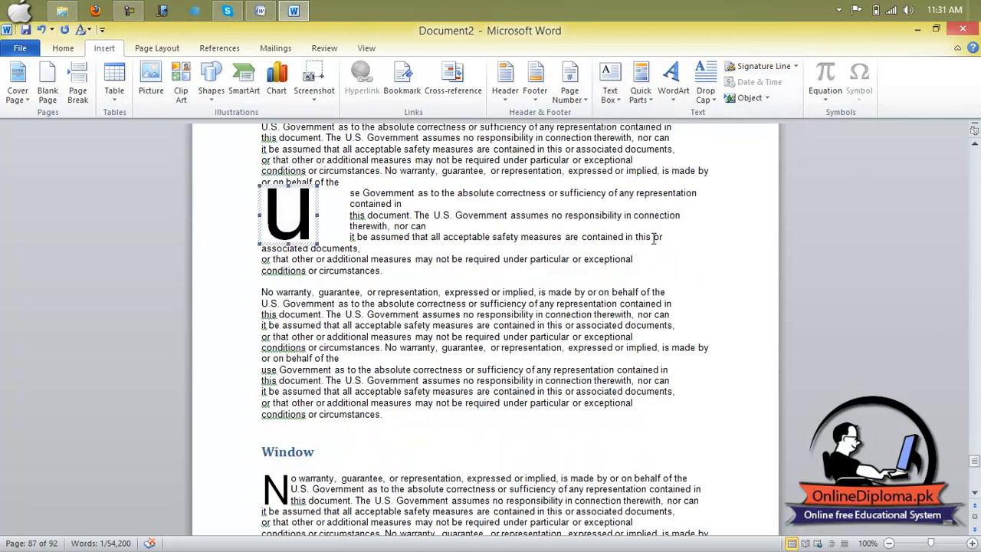
{"action": "scroll", "coordinate": [392, 274], "scroll_direction": "down", "scroll_amount": 2}
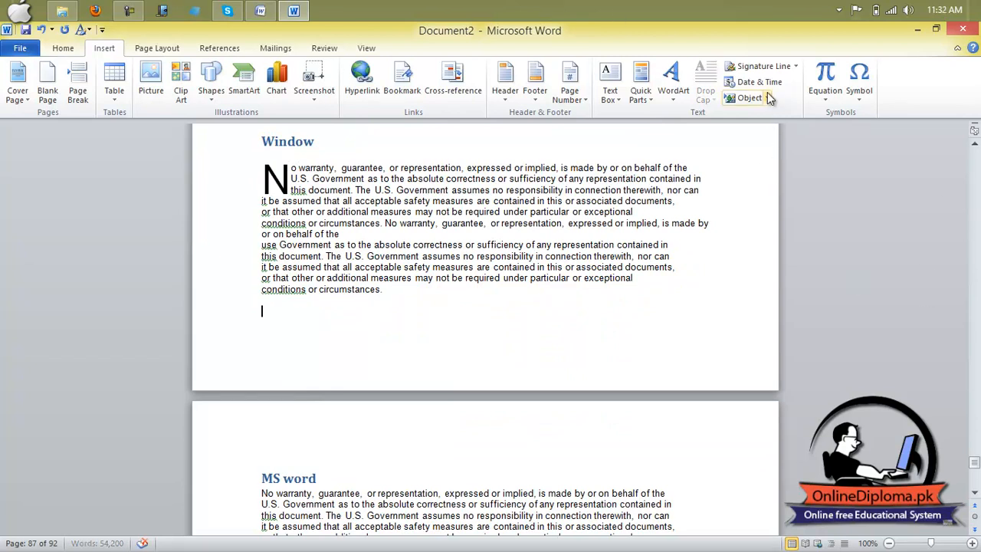
{"action": "left_click", "coordinate": [769, 68]}
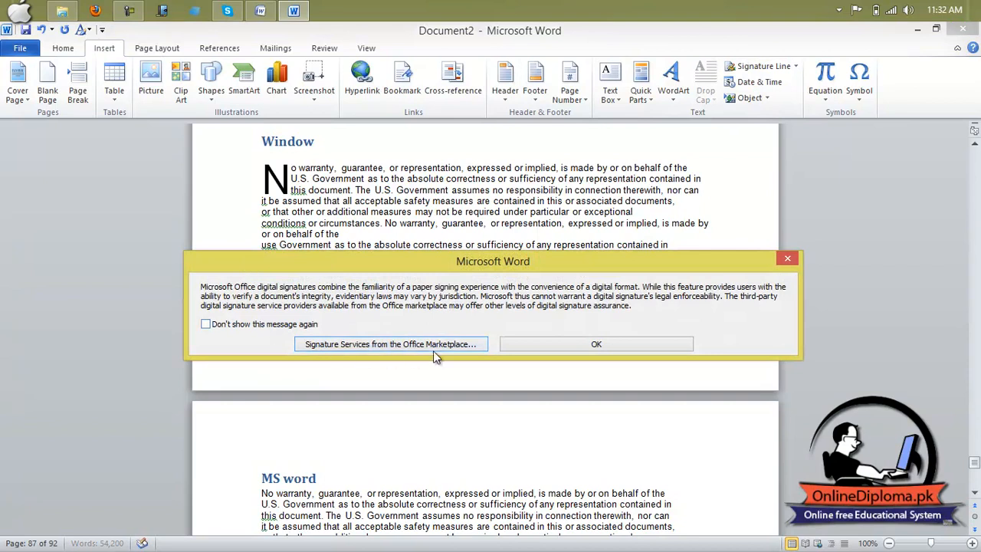
{"action": "left_click", "coordinate": [310, 324]}
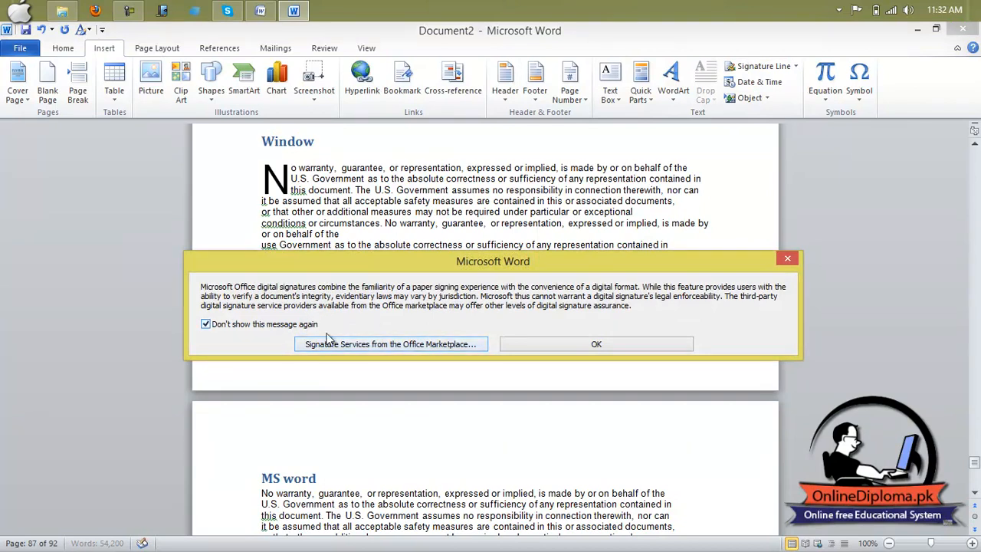
{"action": "left_click", "coordinate": [558, 344]}
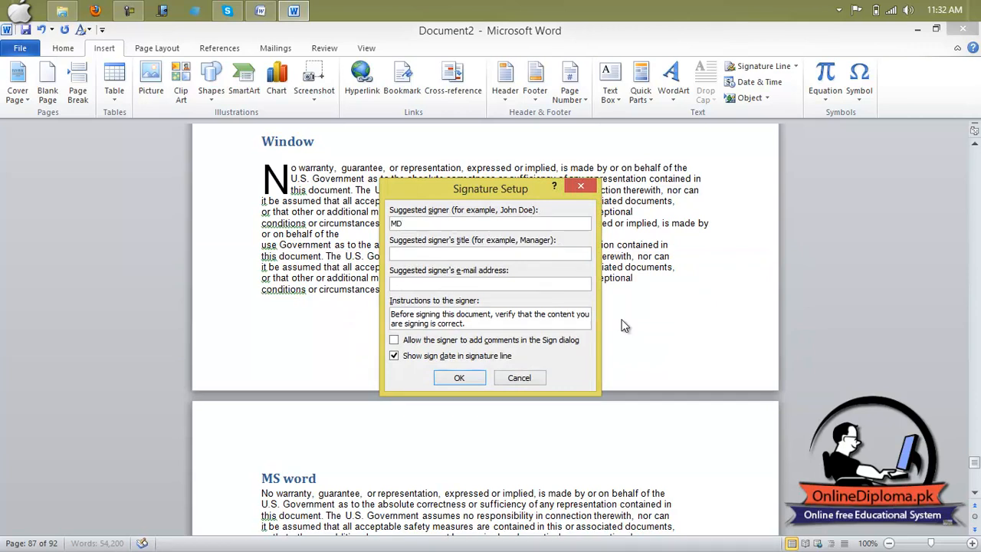
{"action": "left_click", "coordinate": [465, 381]}
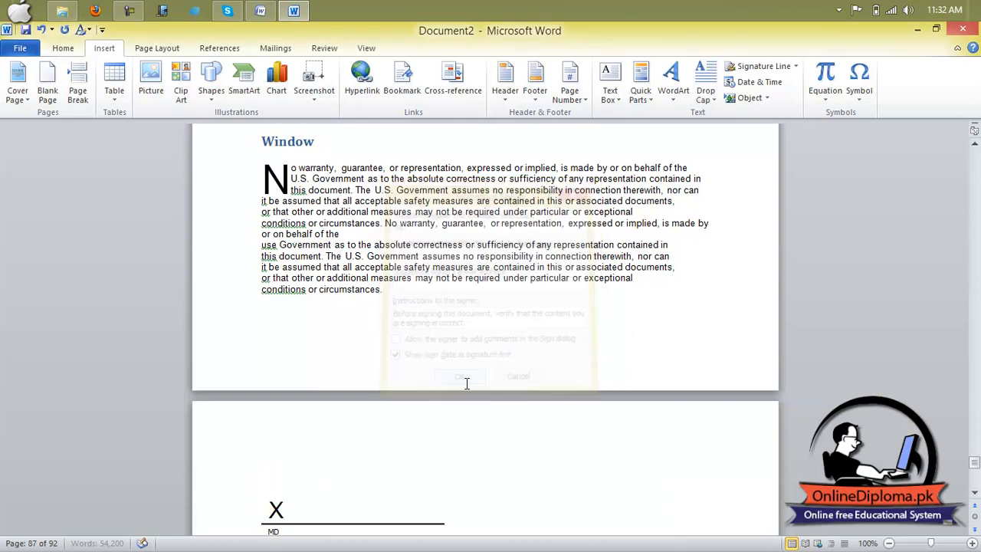
{"action": "scroll", "coordinate": [378, 436], "scroll_direction": "down", "scroll_amount": 2}
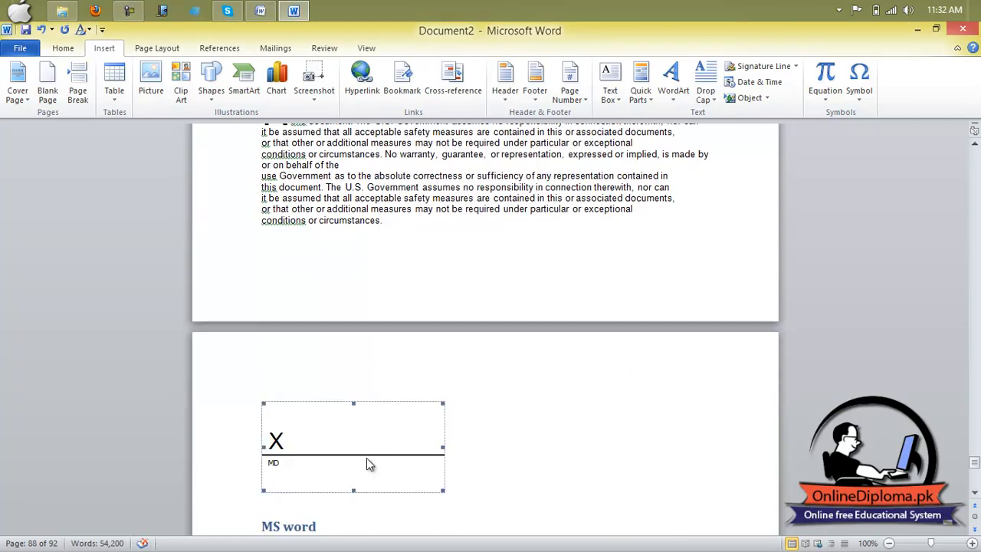
{"action": "left_click", "coordinate": [366, 460]}
{"action": "double_click", "coordinate": [353, 486]}
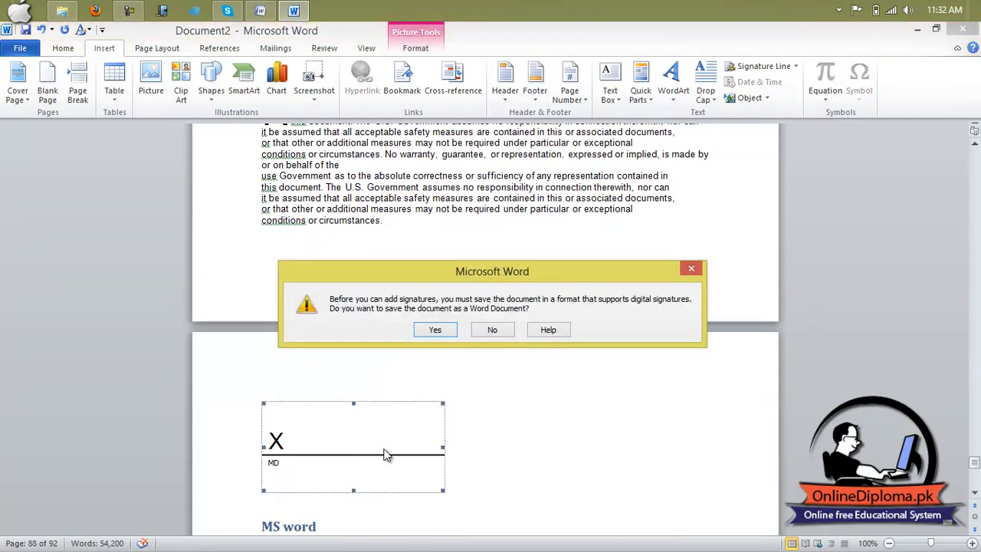
{"action": "left_click", "coordinate": [490, 335]}
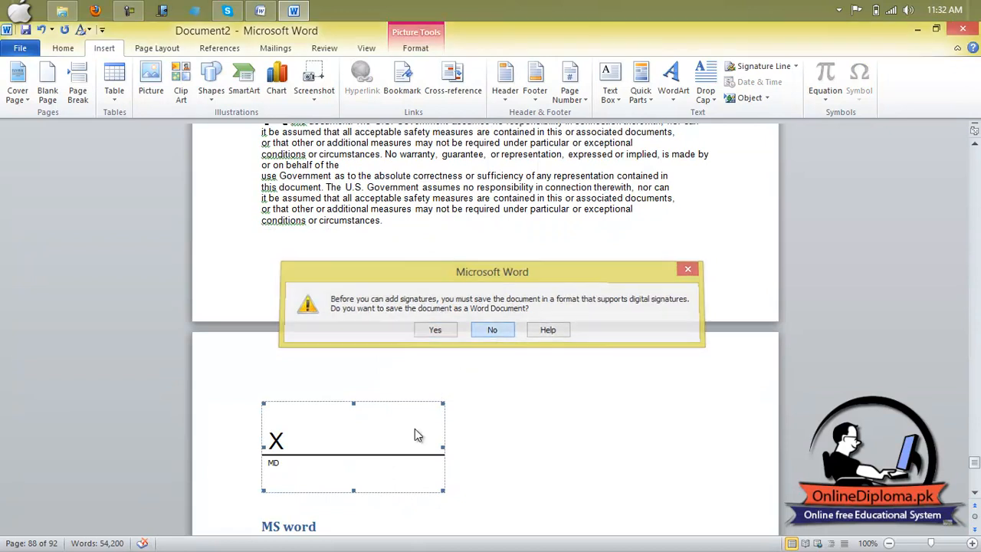
{"action": "double_click", "coordinate": [354, 489]}
{"action": "left_click", "coordinate": [449, 328]}
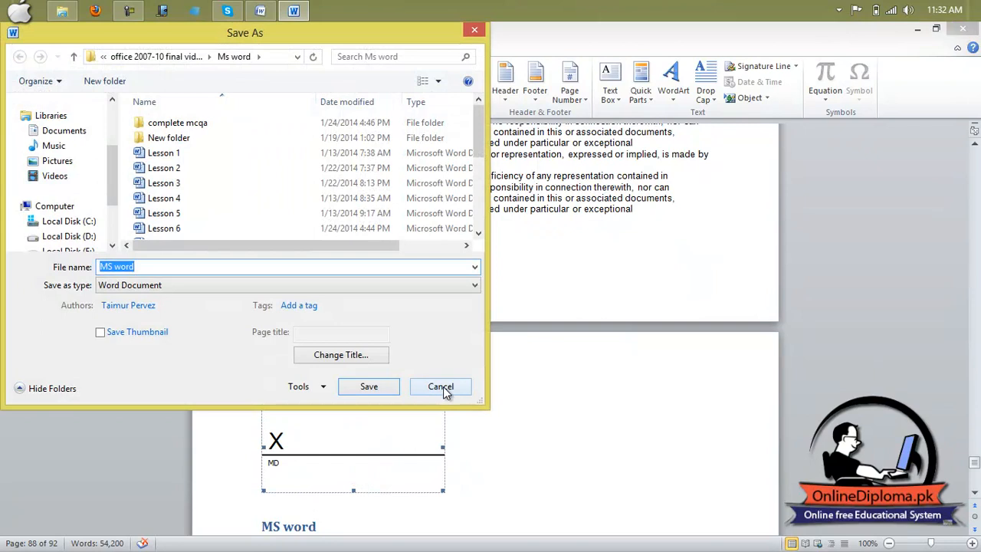
{"action": "left_click", "coordinate": [442, 388]}
- Move the signature line to the end of the "conditions or circumstances." line in the Window section
{"action": "mouse_move", "coordinate": [412, 416]}
{"action": "left_mouse_down"}
{"action": "mouse_move", "coordinate": [431, 383]}
{"action": "mouse_move", "coordinate": [439, 225]}
{"action": "left_mouse_up"}
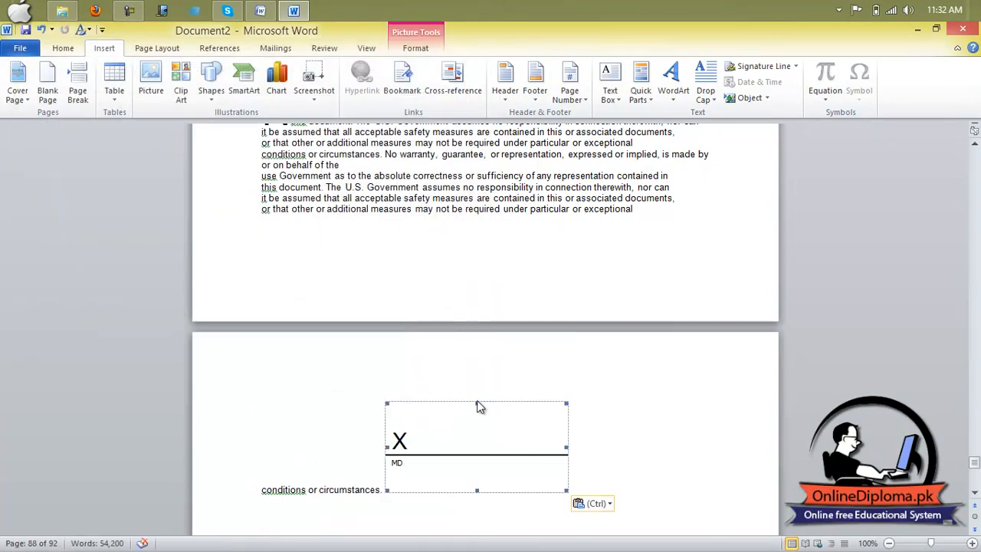
- Try to reduce the signature line's height, undo the resizing, and deselect it
{"action": "left_click_drag", "start_coordinate": [478, 405], "coordinate": [478, 447]}
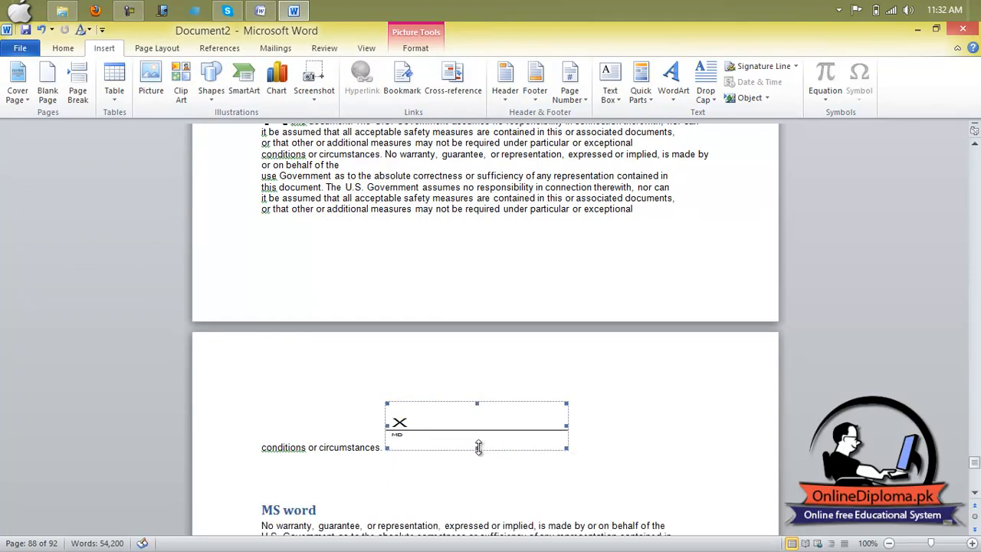
{"action": "double_click", "coordinate": [478, 445]}
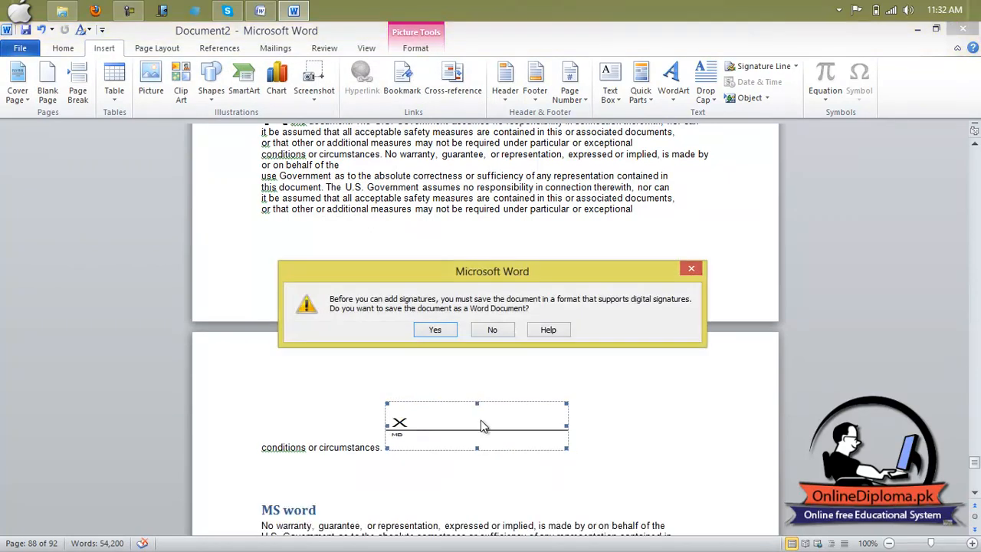
{"action": "left_click", "coordinate": [492, 331]}
{"action": "mouse_move", "coordinate": [475, 444]}
{"action": "left_mouse_down"}
{"action": "mouse_move", "coordinate": [478, 435]}
{"action": "mouse_move", "coordinate": [356, 320]}
{"action": "left_mouse_up"}
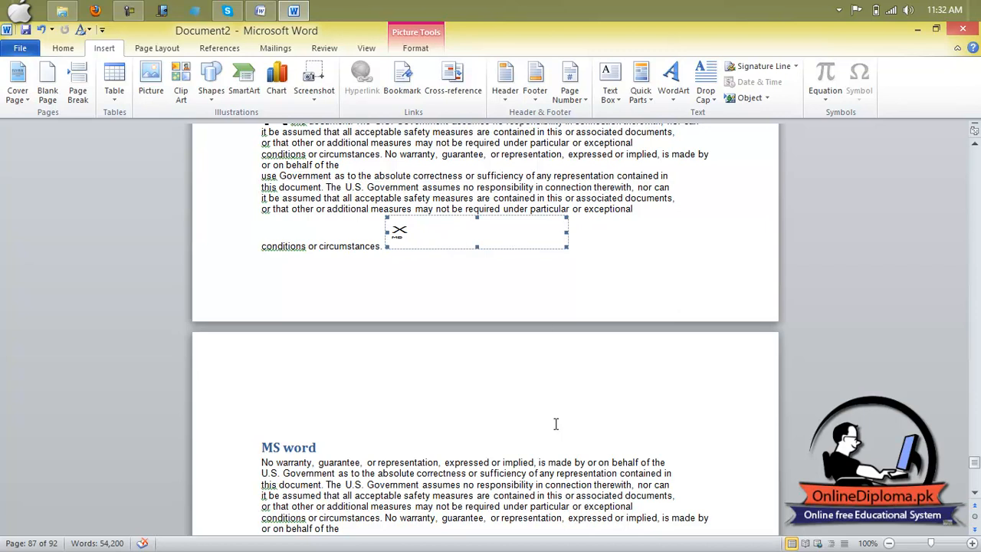
{"action": "key", "text": "ctrl+z"}
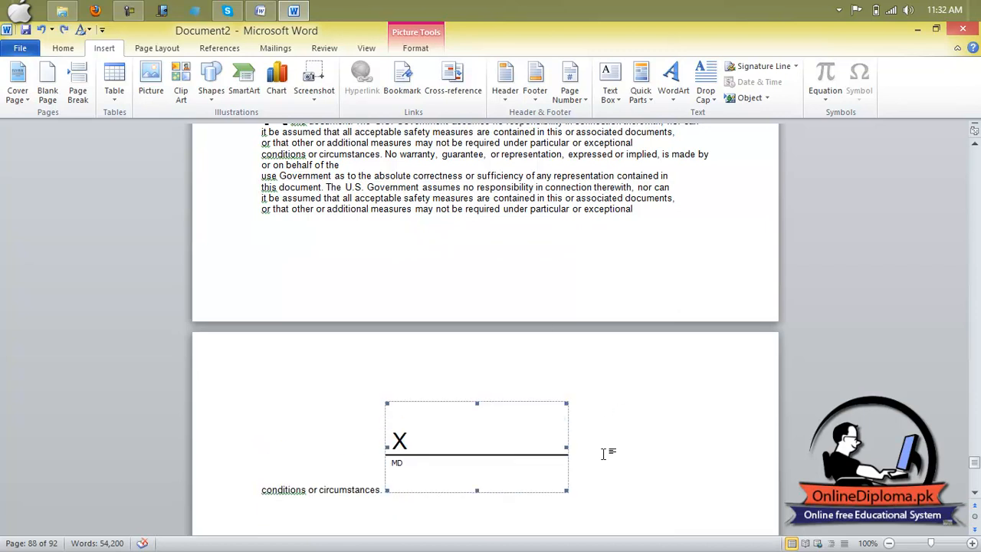
{"action": "left_click", "coordinate": [577, 473]}
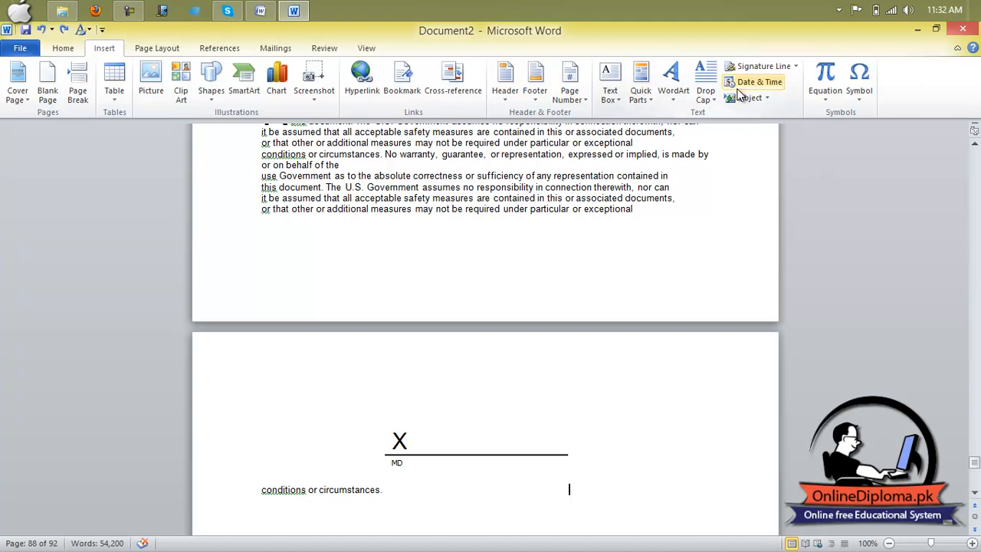
- Insert the current date and time beside the Window heading in the 1/26/2014 11:33:01 AM format
{"action": "scroll", "coordinate": [640, 167], "scroll_direction": "up", "scroll_amount": 10}
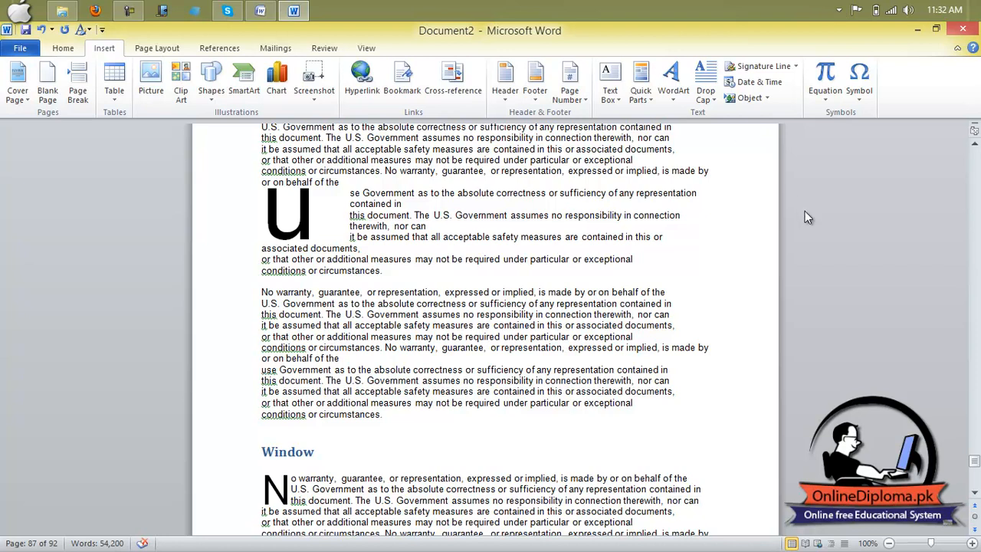
{"action": "left_click", "coordinate": [763, 88]}
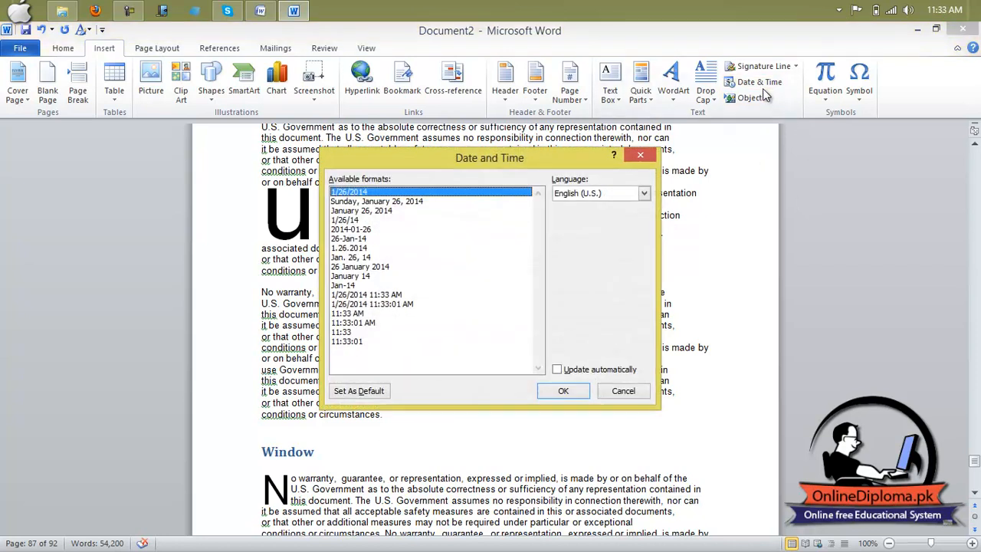
{"action": "left_click", "coordinate": [392, 277]}
{"action": "left_click", "coordinate": [380, 295]}
{"action": "double_click", "coordinate": [383, 304]}
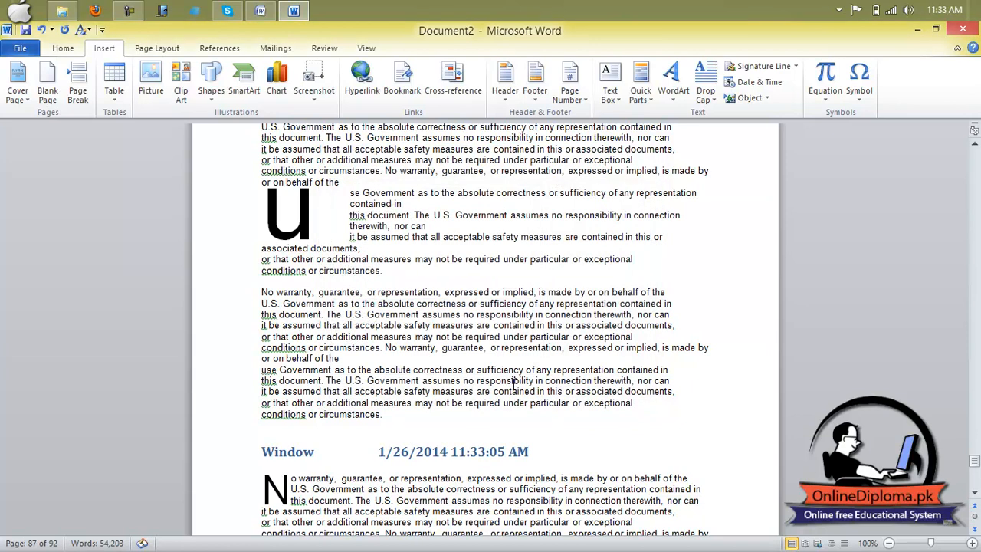
- Replace the date and time beside the Window heading with only the time in the 11:33:16 format
{"action": "left_click_drag", "start_coordinate": [536, 451], "coordinate": [381, 451]}
{"action": "left_click", "coordinate": [378, 451]}
{"action": "left_click_drag", "start_coordinate": [528, 446], "coordinate": [381, 453]}
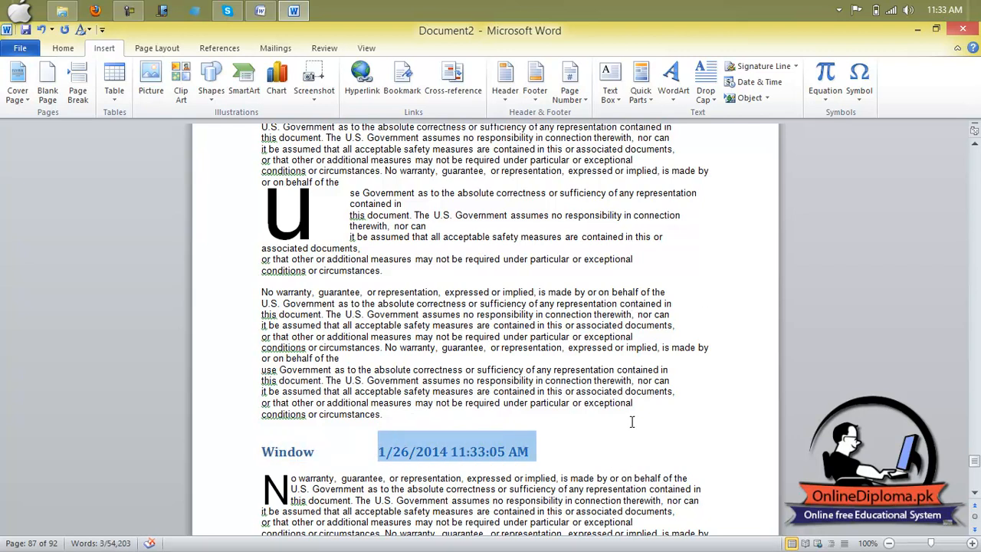
{"action": "left_click", "coordinate": [752, 86]}
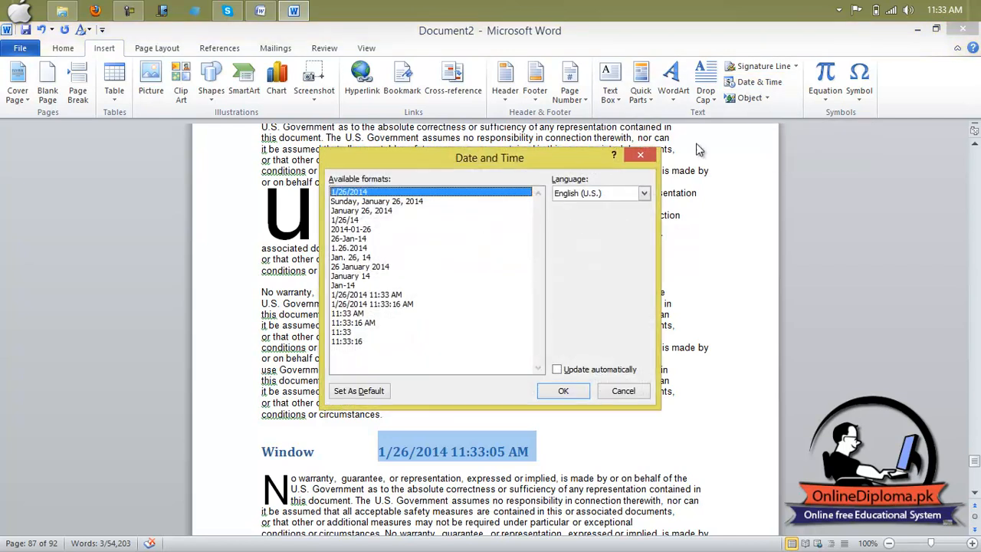
{"action": "left_click", "coordinate": [365, 342]}
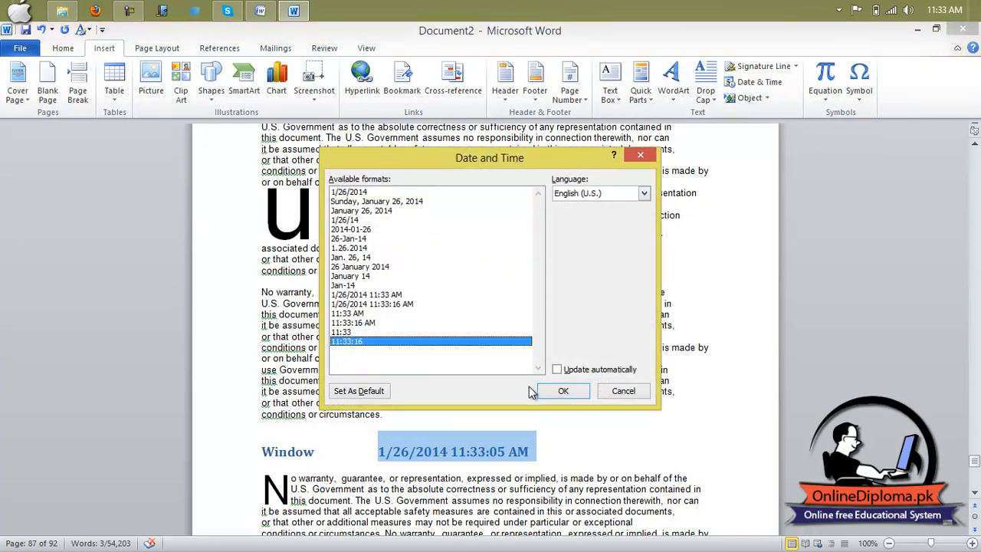
{"action": "left_click", "coordinate": [563, 390]}
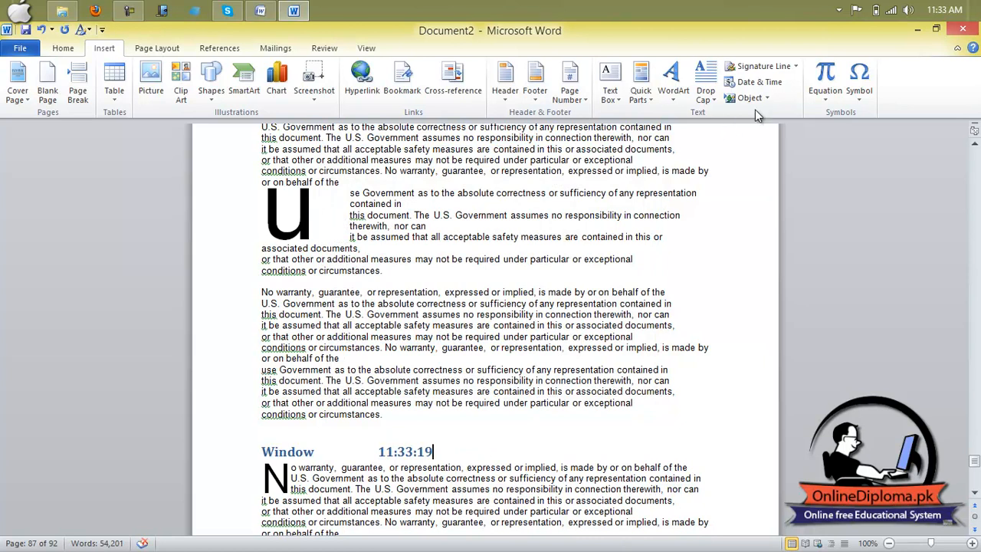
{"action": "left_click", "coordinate": [761, 82]}
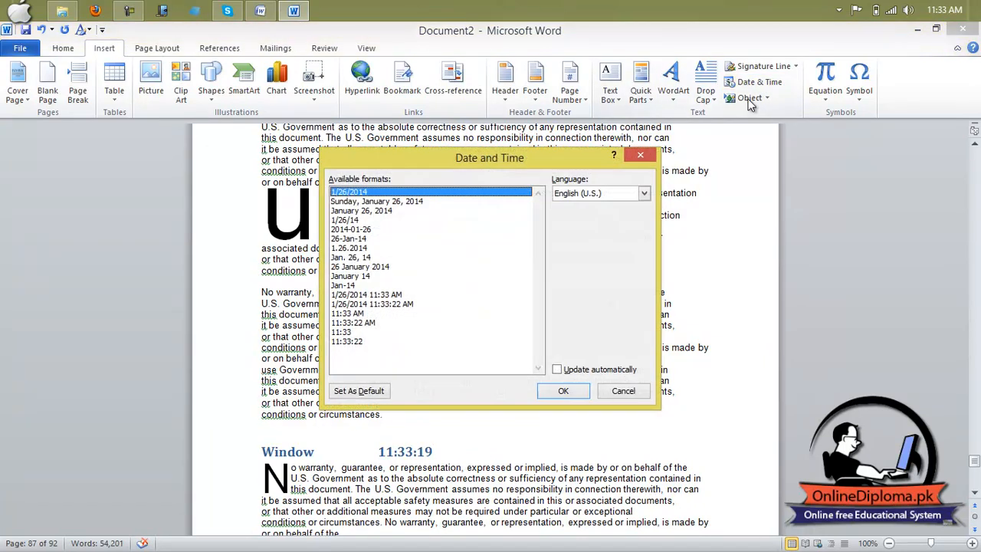
{"action": "left_click", "coordinate": [568, 376]}
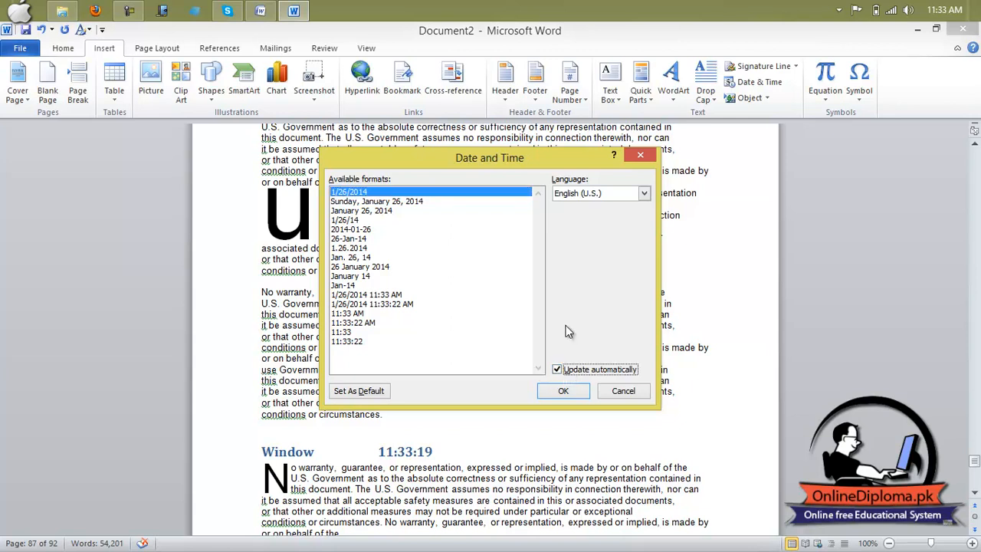
{"action": "left_click", "coordinate": [639, 157]}
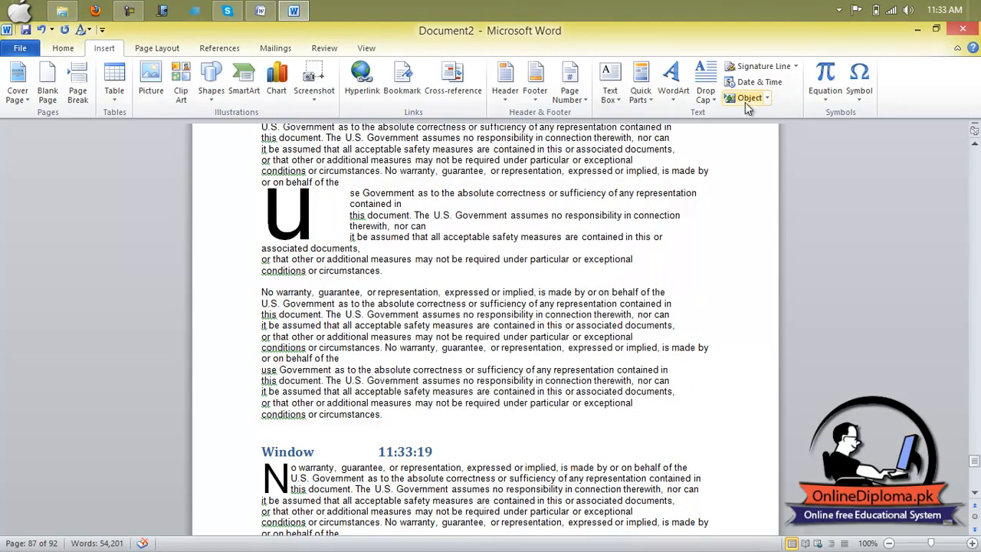
- Delete the Window heading with its time, and add blank lines below the paragraph that starts with the large drop cap
{"action": "left_click_drag", "start_coordinate": [437, 452], "coordinate": [365, 450]}
{"action": "key", "text": "Delete"}
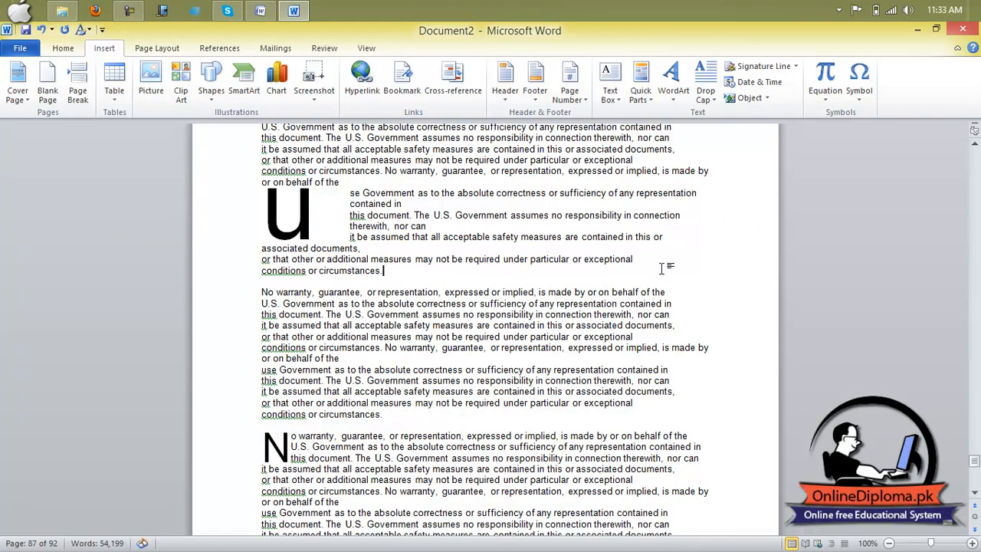
{"action": "key", "text": "Return"}
{"action": "key", "text": "Return"}
{"action": "key", "text": "Return"}
{"action": "key", "text": "Return"}
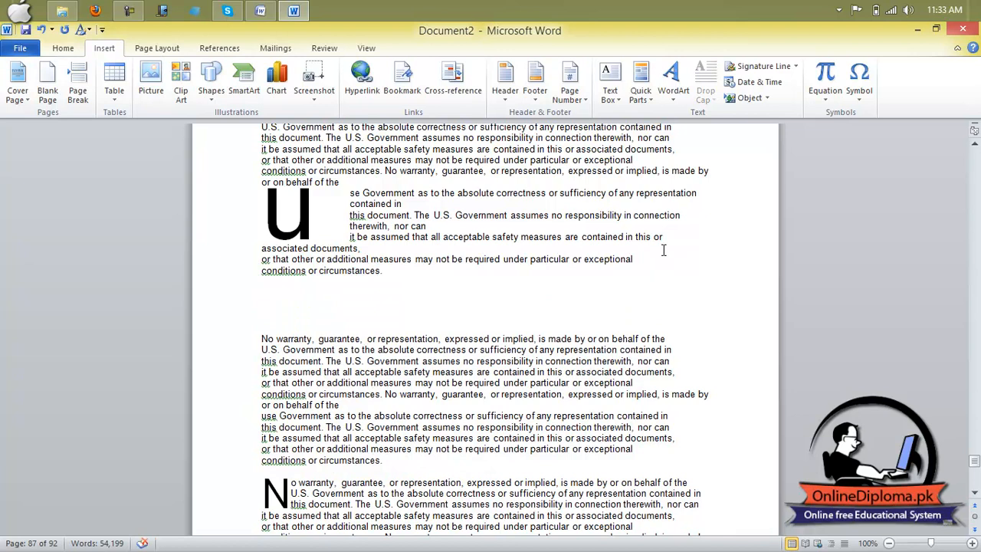
- Insert a new Microsoft Excel Worksheet object on the blank lines below the drop-cap paragraph
{"action": "left_click", "coordinate": [742, 103]}
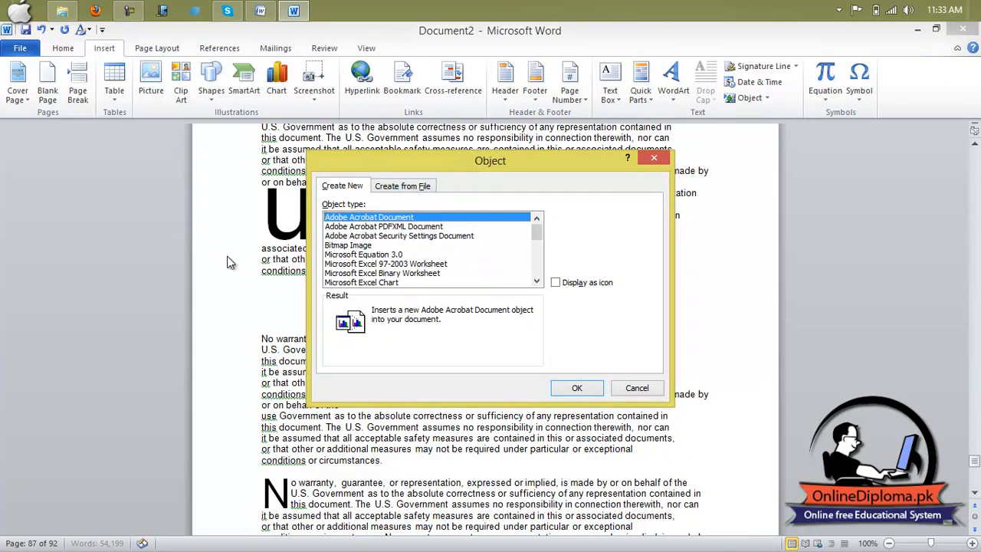
{"action": "left_click", "coordinate": [536, 283]}
{"action": "left_click", "coordinate": [536, 282]}
{"action": "left_click", "coordinate": [536, 282]}
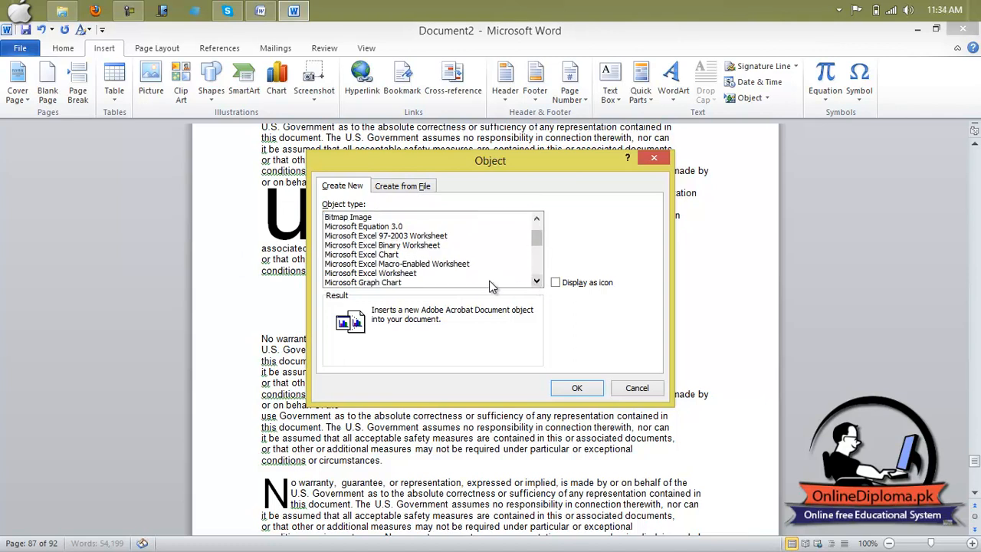
{"action": "left_click", "coordinate": [395, 274]}
{"action": "double_click", "coordinate": [394, 275]}
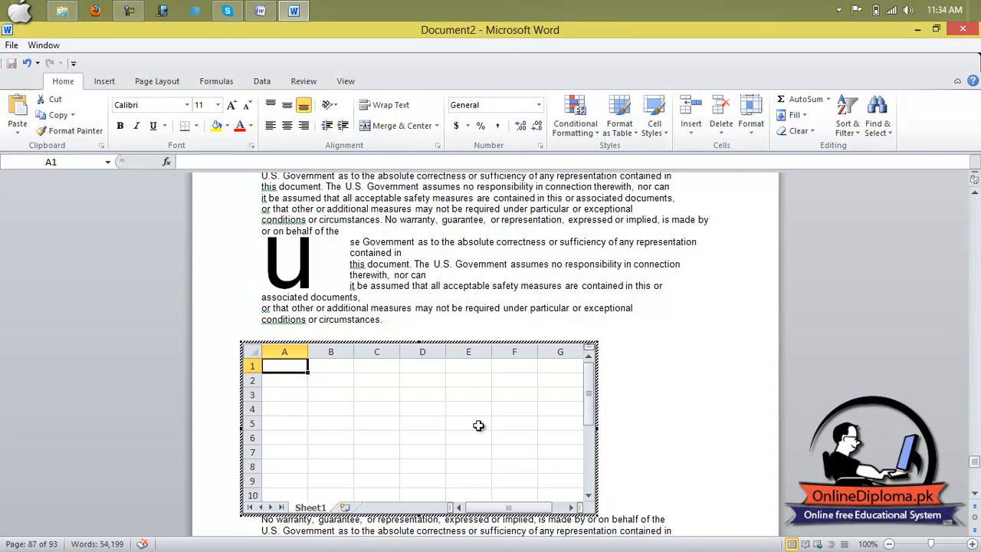
- Enter "roll no", "name" and "en" in cells A1 to C1 of the embedded worksheet and return to the document
{"action": "type", "text": "roll no"}
{"action": "key", "text": "Tab"}
{"action": "type", "text": "name"}
{"action": "key", "text": "Tab"}
{"action": "type", "text": "en"}
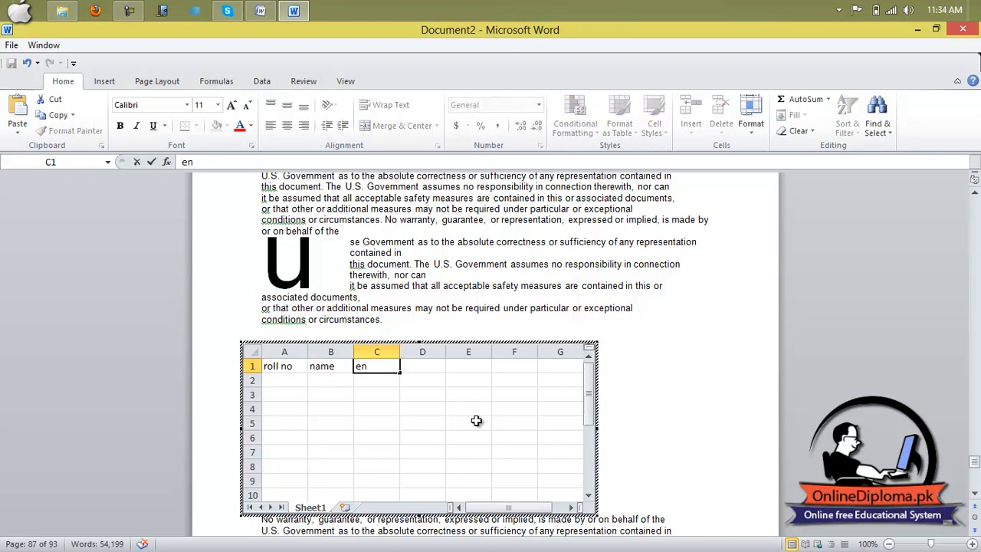
{"action": "left_click", "coordinate": [620, 418]}
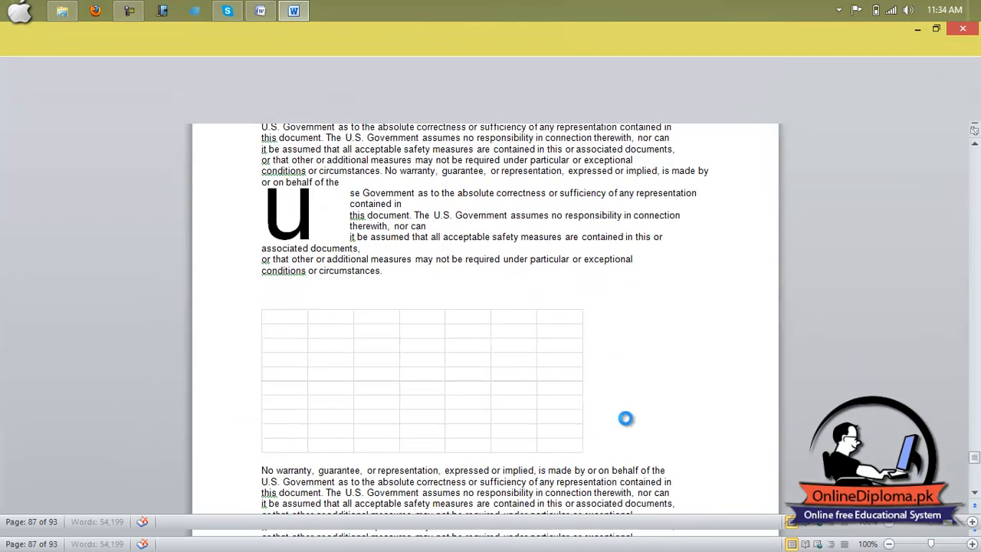
- Delete the embedded worksheet object from the document
{"action": "left_click", "coordinate": [511, 418]}
{"action": "double_click", "coordinate": [512, 417]}
{"action": "key", "text": "Delete"}
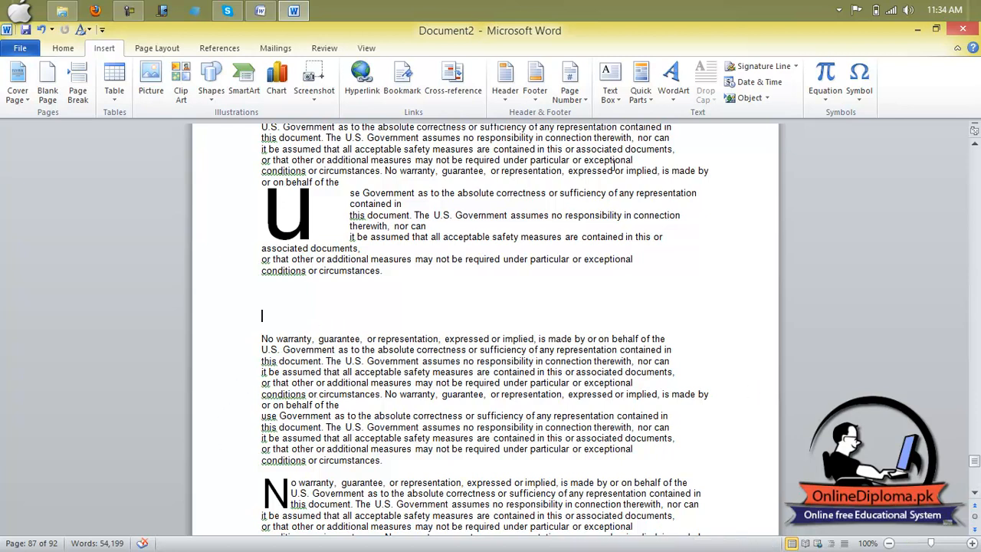
- Insert a new Microsoft PowerPoint Slide object at the blank line and dismiss the Camtasia Studio add-in welcome window
{"action": "left_click", "coordinate": [747, 98]}
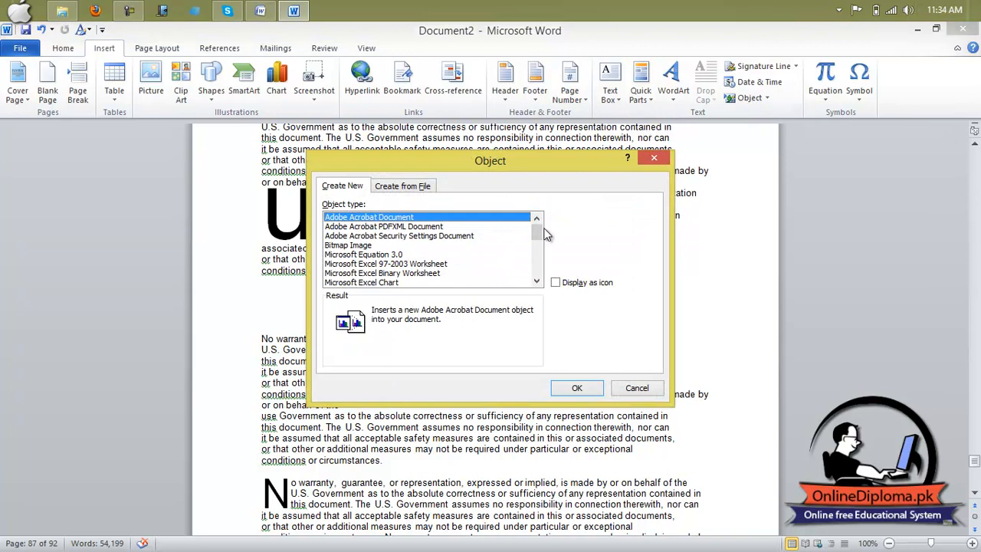
{"action": "key", "text": "Down"}
{"action": "scroll", "coordinate": [538, 259], "scroll_direction": "down", "scroll_amount": 4}
{"action": "scroll", "coordinate": [538, 259], "scroll_direction": "down", "scroll_amount": 2}
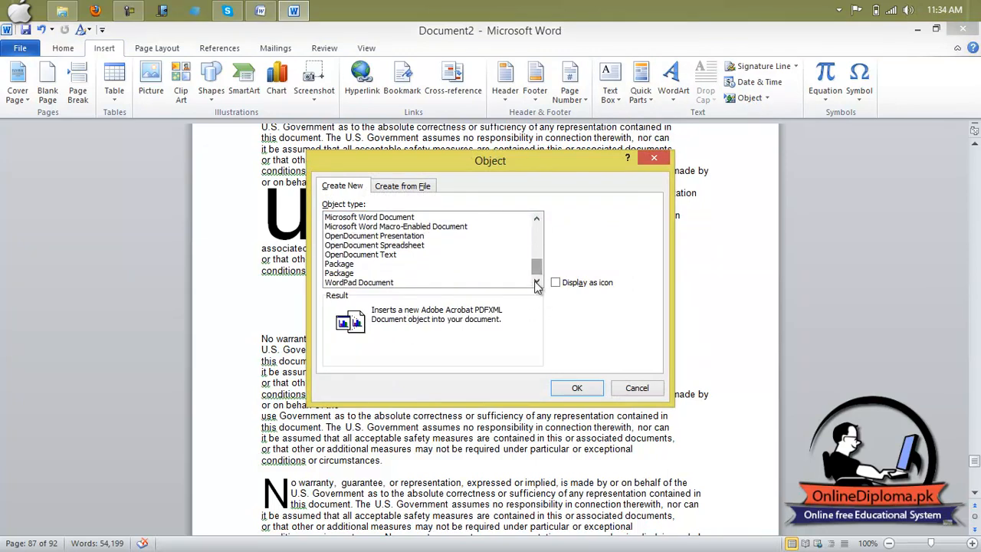
{"action": "left_click", "coordinate": [357, 282]}
{"action": "left_click", "coordinate": [357, 254]}
{"action": "left_click", "coordinate": [361, 245]}
{"action": "left_click", "coordinate": [368, 218]}
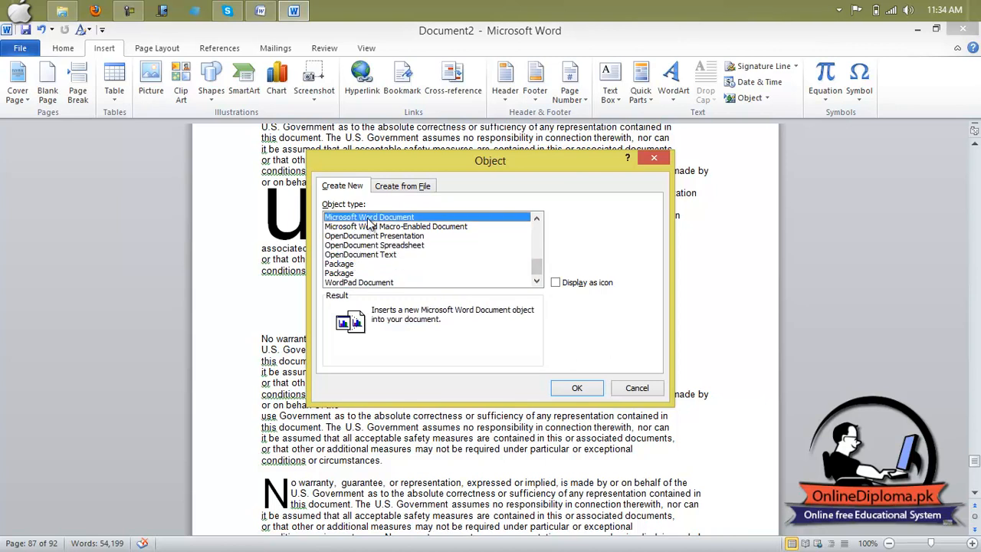
{"action": "left_click", "coordinate": [539, 218]}
{"action": "triple_click", "coordinate": [539, 218]}
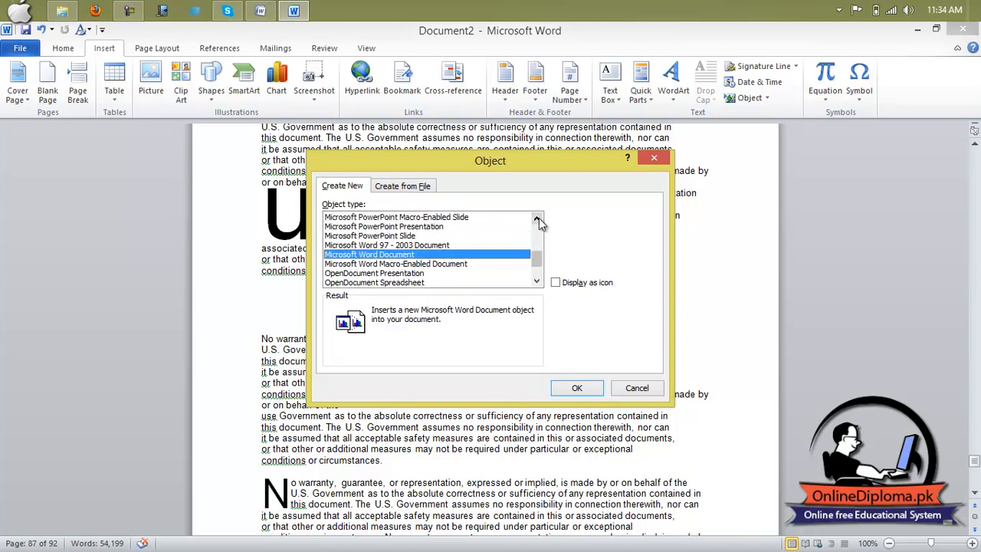
{"action": "left_click", "coordinate": [433, 227]}
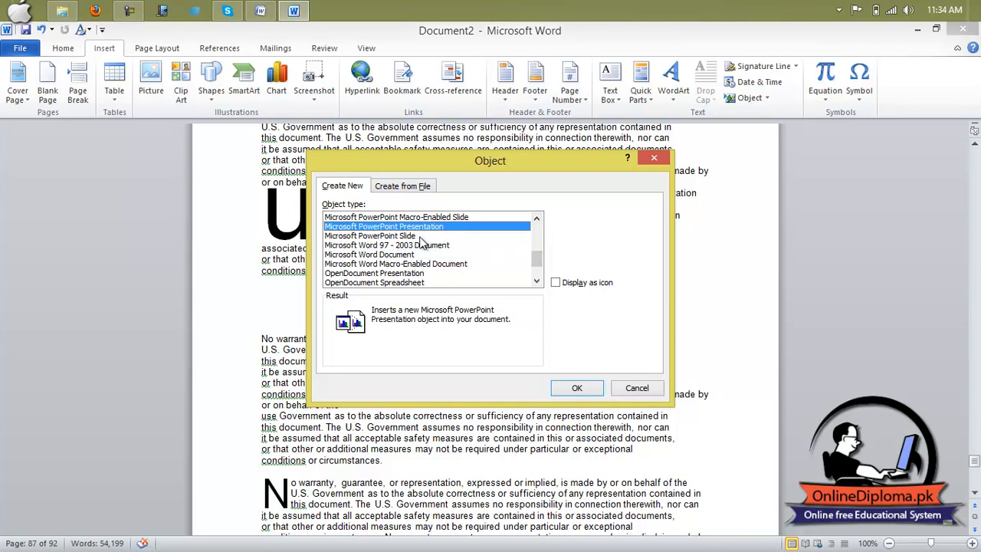
{"action": "left_click", "coordinate": [411, 236]}
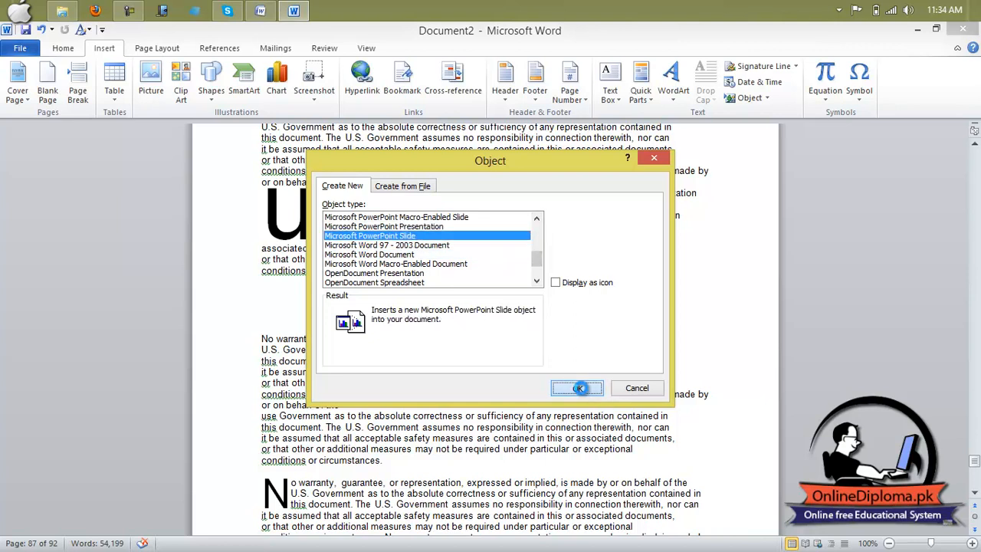
{"action": "left_click", "coordinate": [579, 388]}
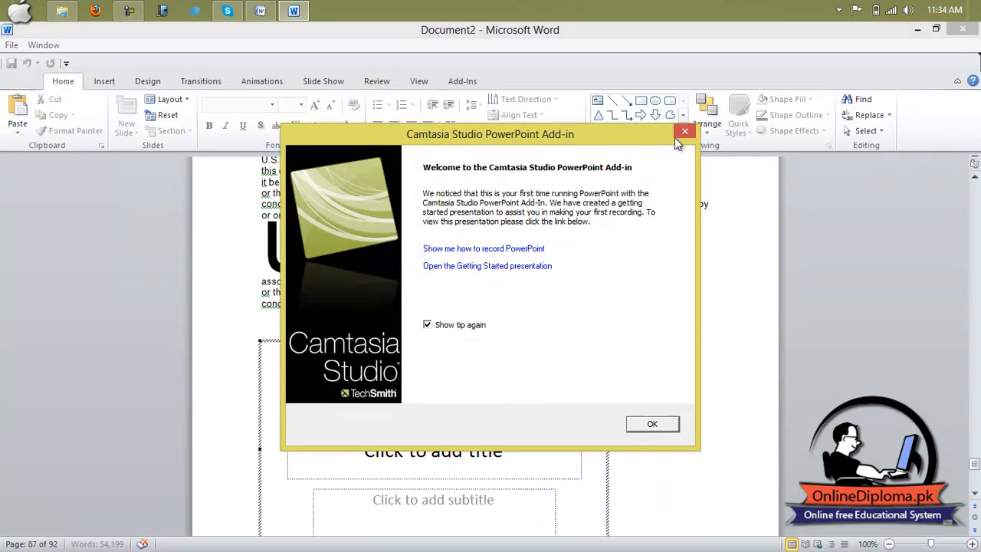
{"action": "left_click", "coordinate": [675, 135]}
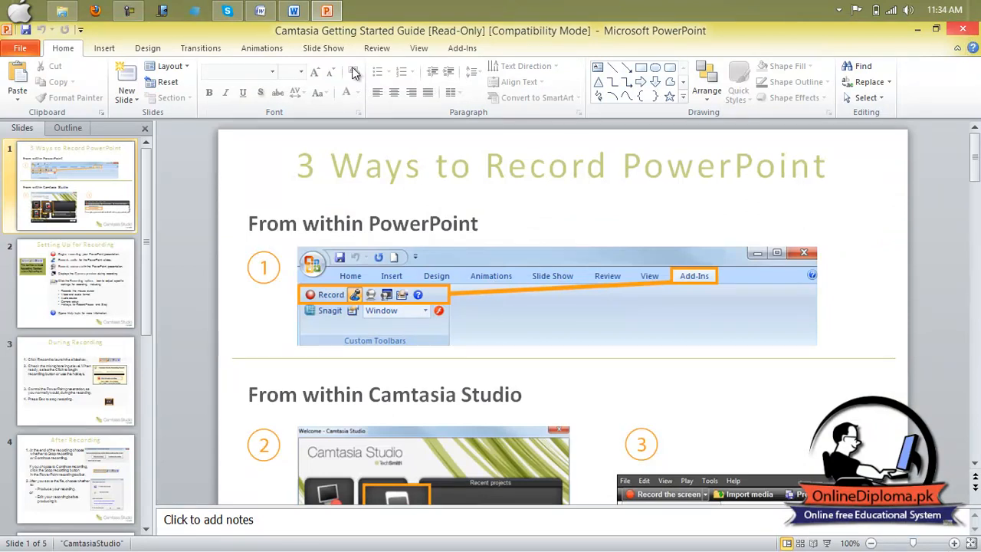
- Close Document2 without saving its changes and without keeping the copied content on the clipboard
{"action": "left_click", "coordinate": [327, 13]}
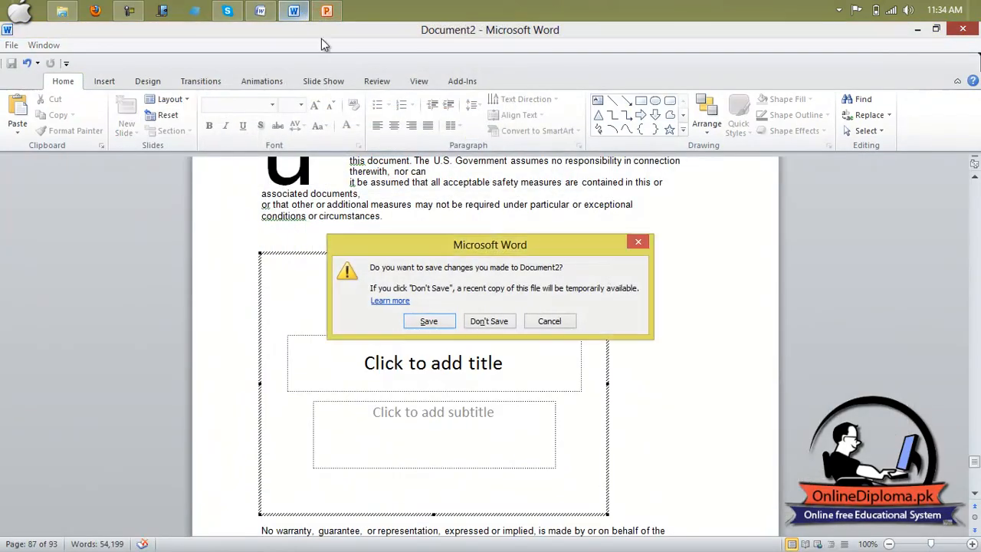
{"action": "left_click", "coordinate": [491, 323]}
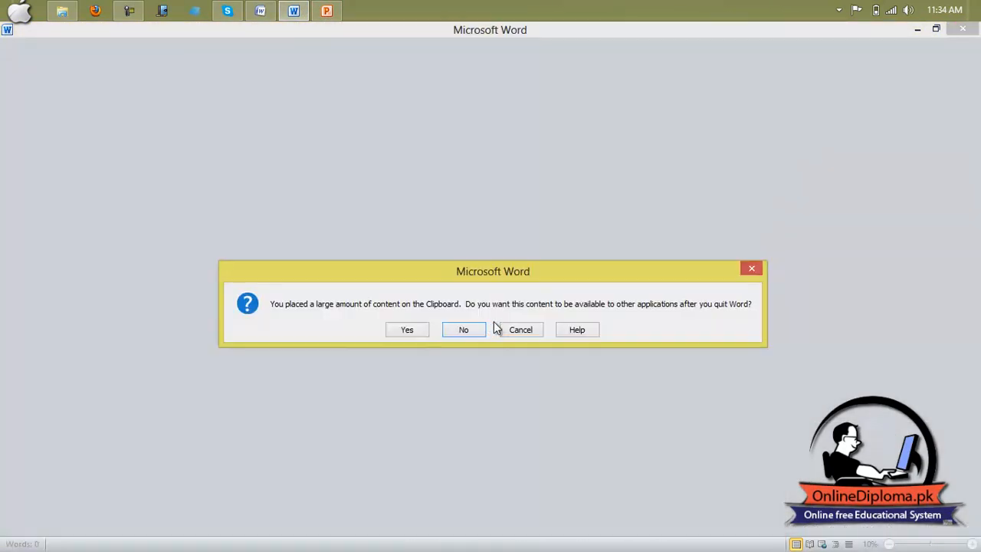
{"action": "left_click", "coordinate": [464, 330]}
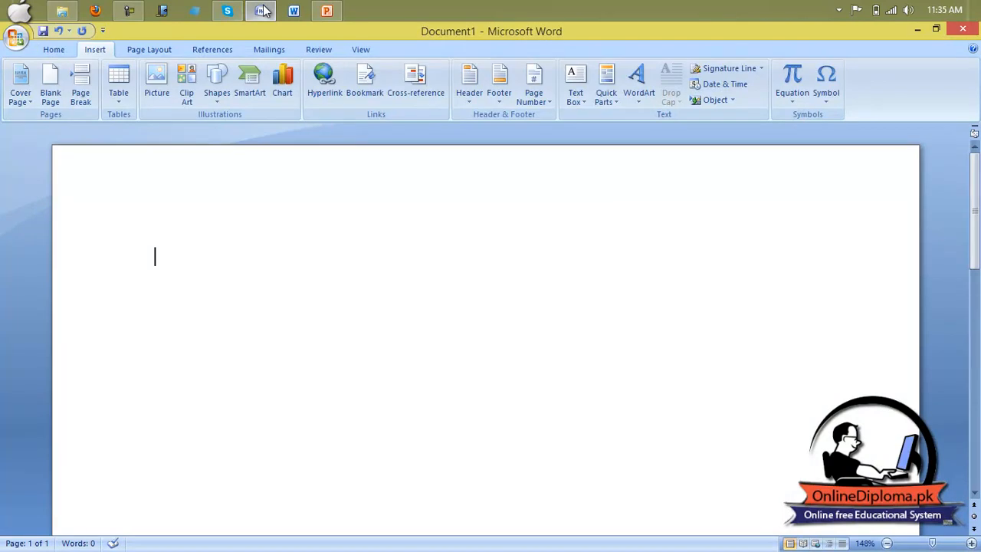
- Switch to PowerPoint and close the Camtasia Getting Started Guide presentation to return to the blank Document1 in Word
{"action": "left_click_drag", "start_coordinate": [974, 215], "coordinate": [942, 149]}
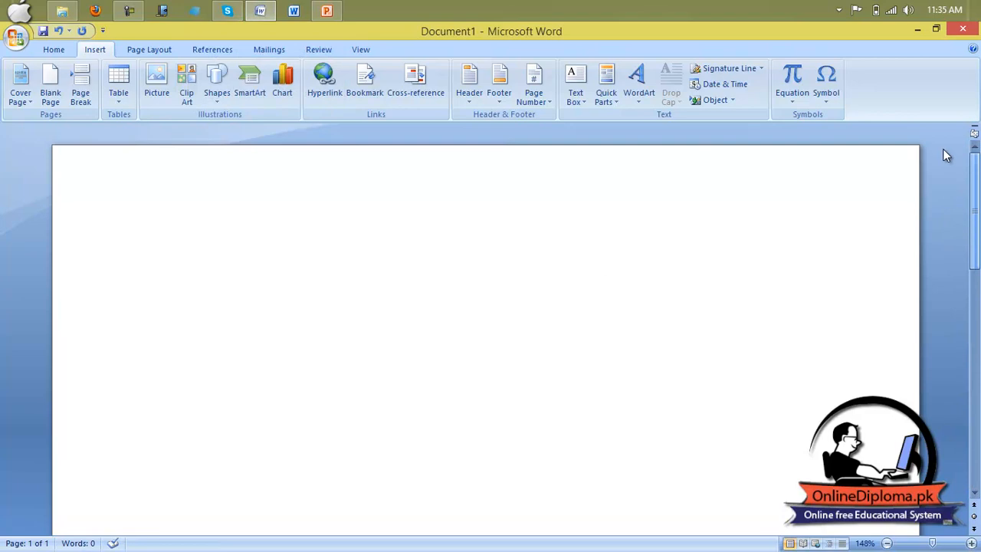
{"action": "left_click", "coordinate": [270, 12]}
{"action": "left_click", "coordinate": [261, 11]}
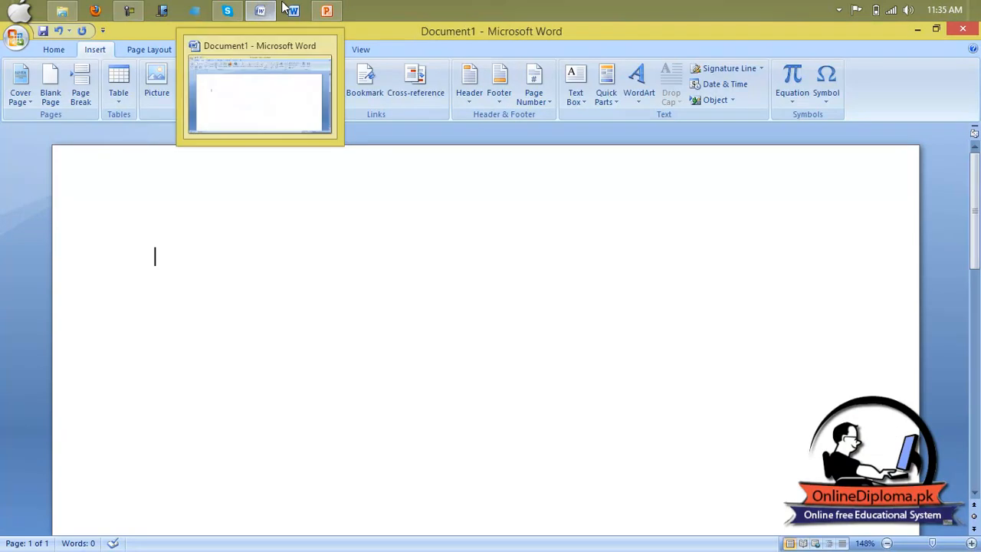
{"action": "left_click", "coordinate": [327, 11]}
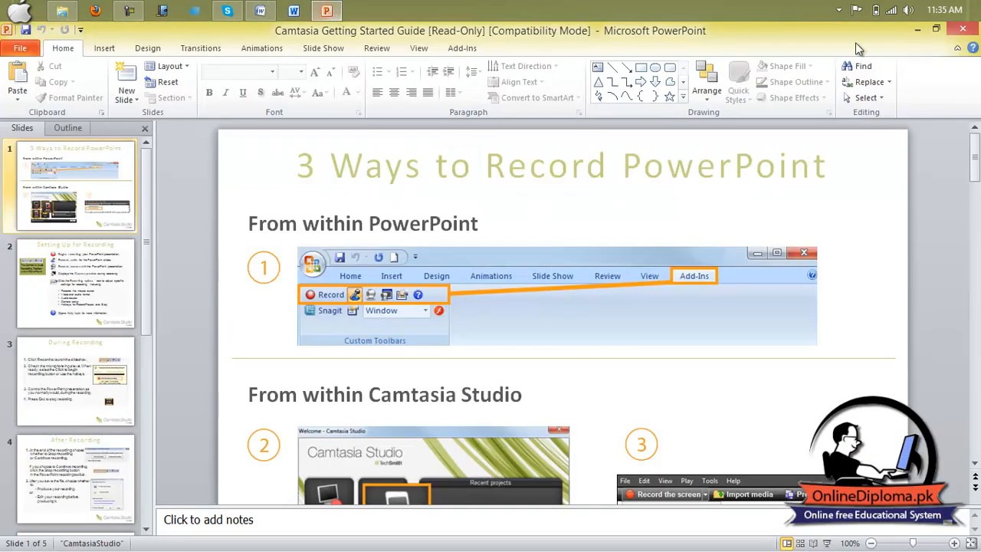
{"action": "left_click", "coordinate": [963, 29]}
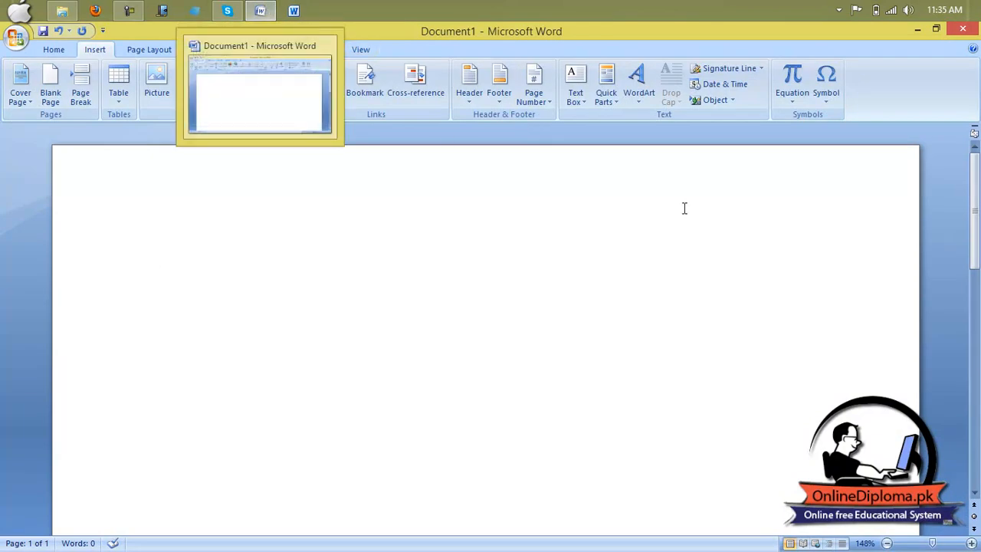
- Start inserting an object from an existing file and browse to the wallpaper folder on Local Disk (D:)
{"action": "left_click", "coordinate": [730, 100]}
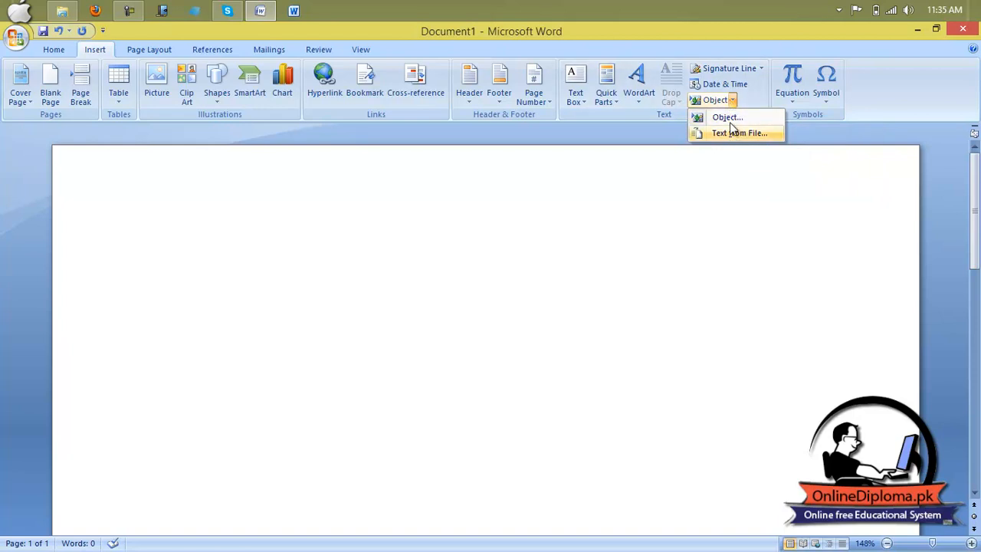
{"action": "left_click", "coordinate": [697, 100]}
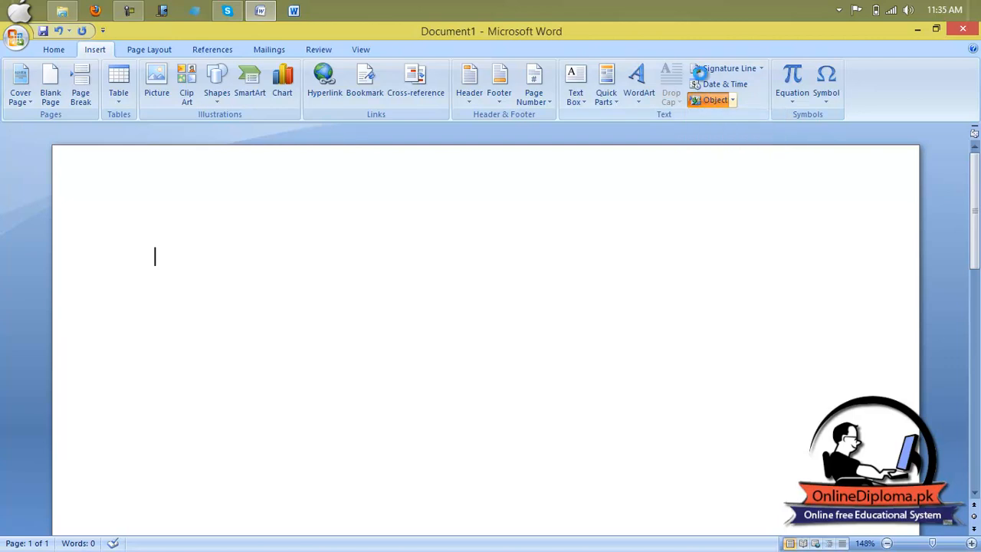
{"action": "left_click", "coordinate": [393, 185]}
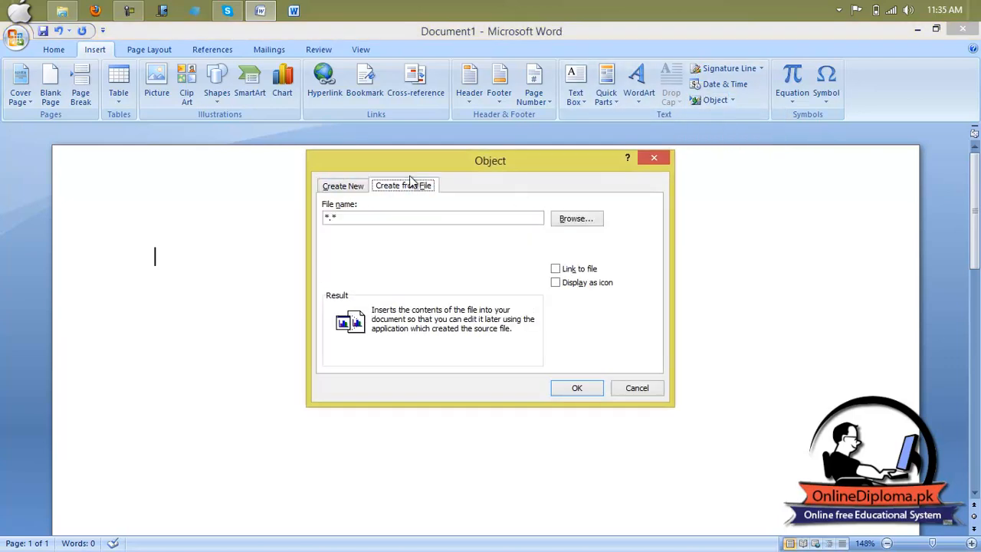
{"action": "left_click", "coordinate": [574, 220]}
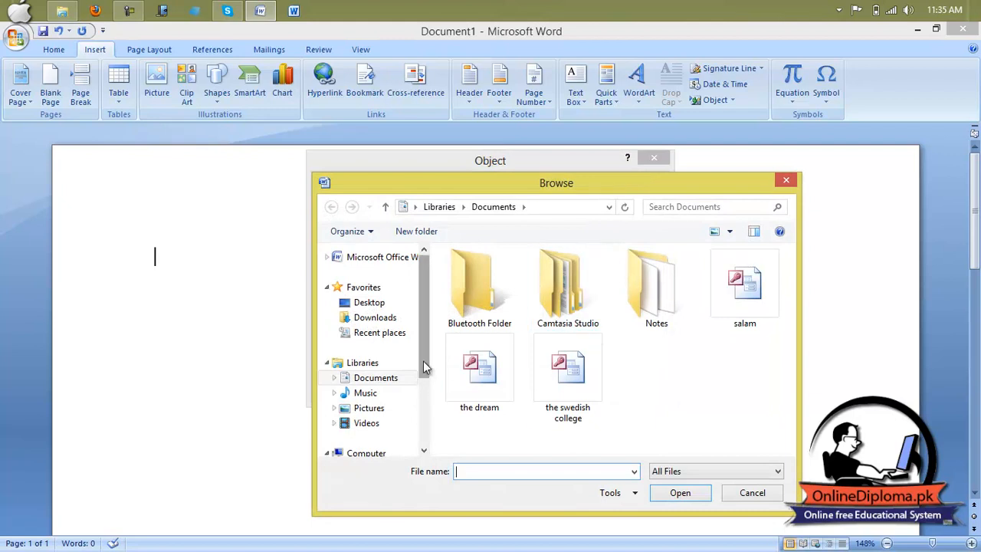
{"action": "scroll", "coordinate": [398, 406], "scroll_direction": "down", "scroll_amount": 3}
{"action": "left_click", "coordinate": [387, 417]}
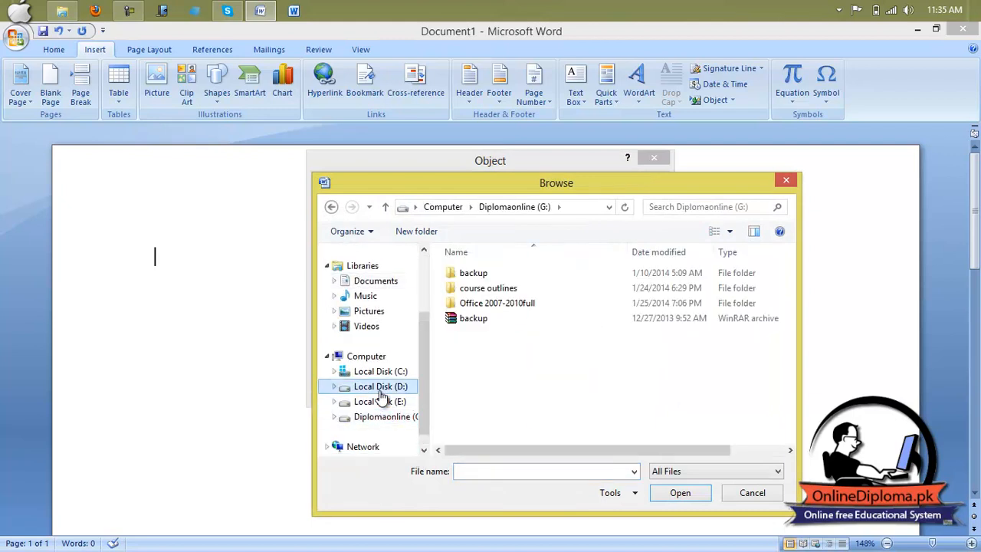
{"action": "left_click", "coordinate": [381, 387]}
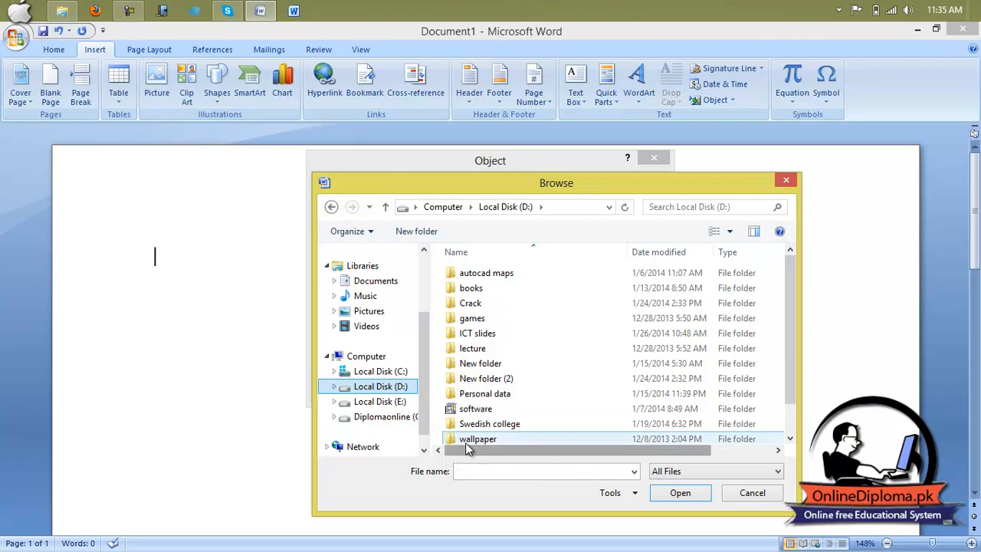
{"action": "left_click", "coordinate": [467, 443]}
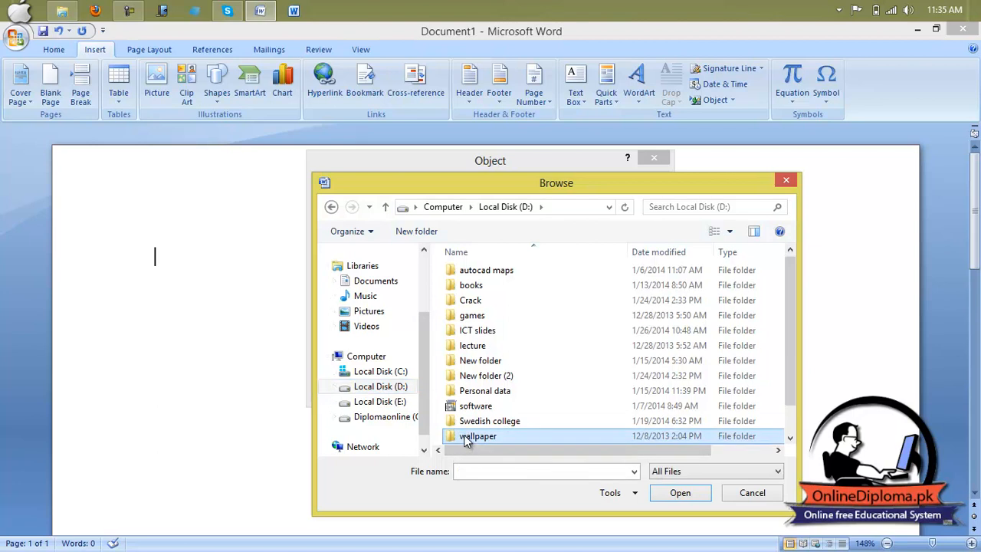
{"action": "double_click", "coordinate": [463, 434]}
- Insert the image file anno_1404-wallpaper-1366x768 into the blank document as an embedded object
{"action": "left_click", "coordinate": [537, 365]}
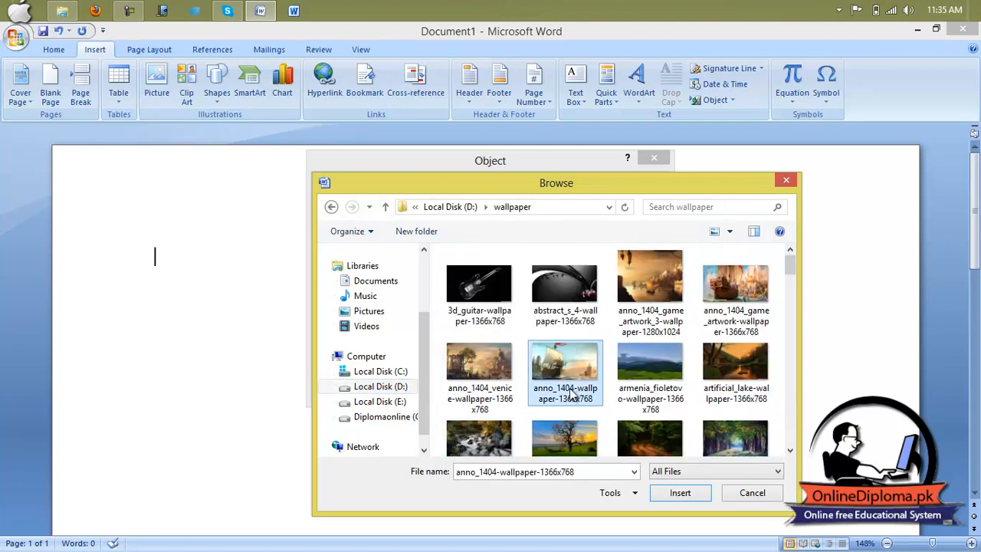
{"action": "left_click", "coordinate": [679, 492]}
{"action": "left_click", "coordinate": [577, 390]}
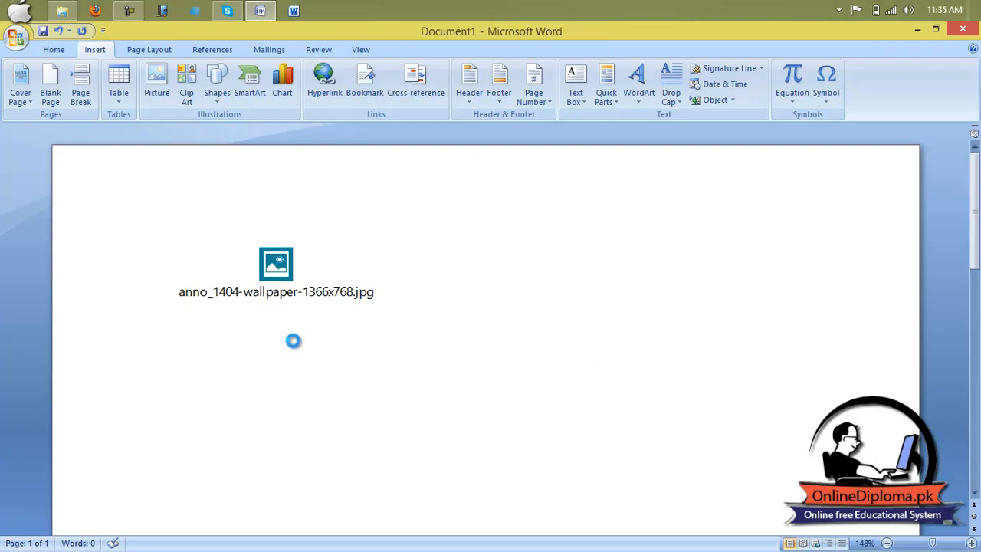
- Open the embedded anno_1404-wallpaper-1366x768.jpg package from the document and allow its contents to open
{"action": "left_click", "coordinate": [291, 290]}
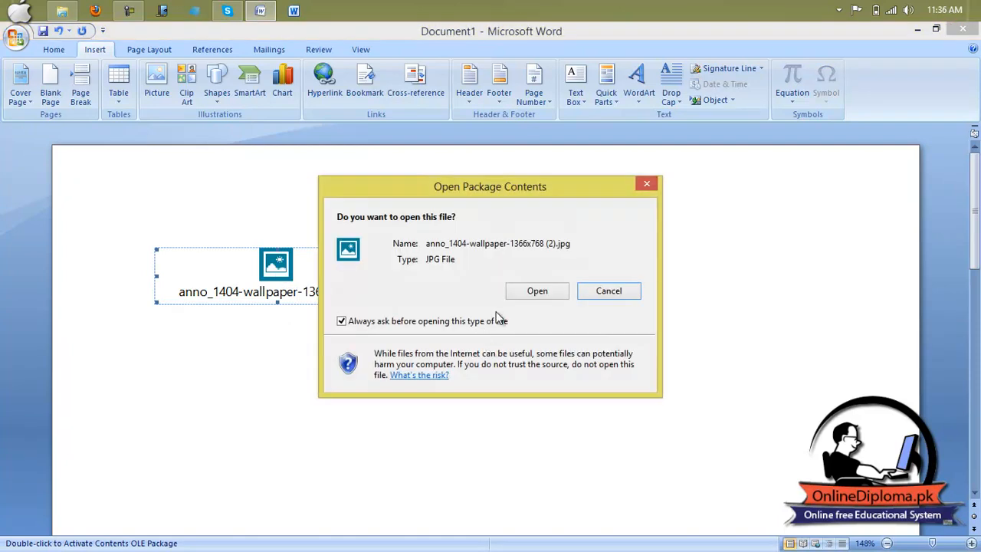
{"action": "left_click", "coordinate": [518, 290]}
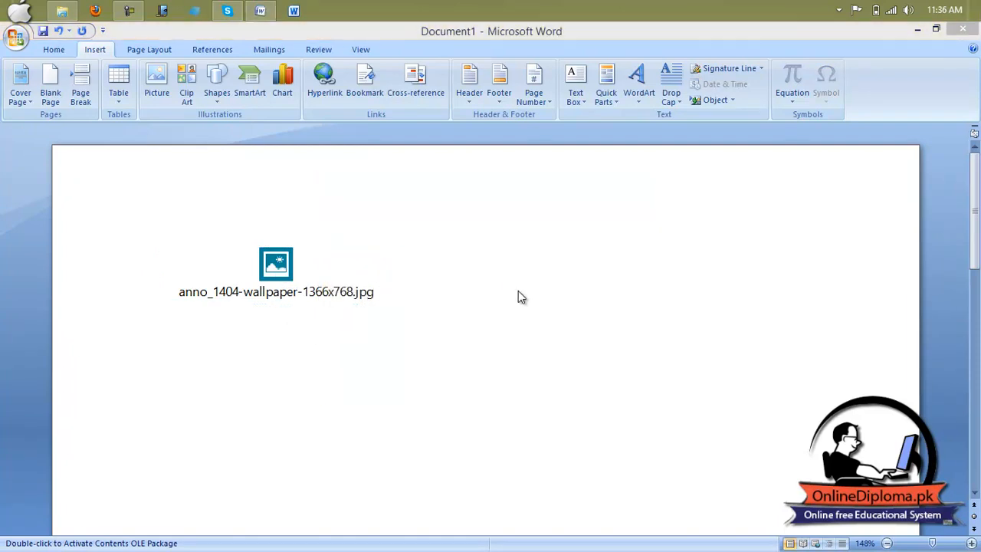